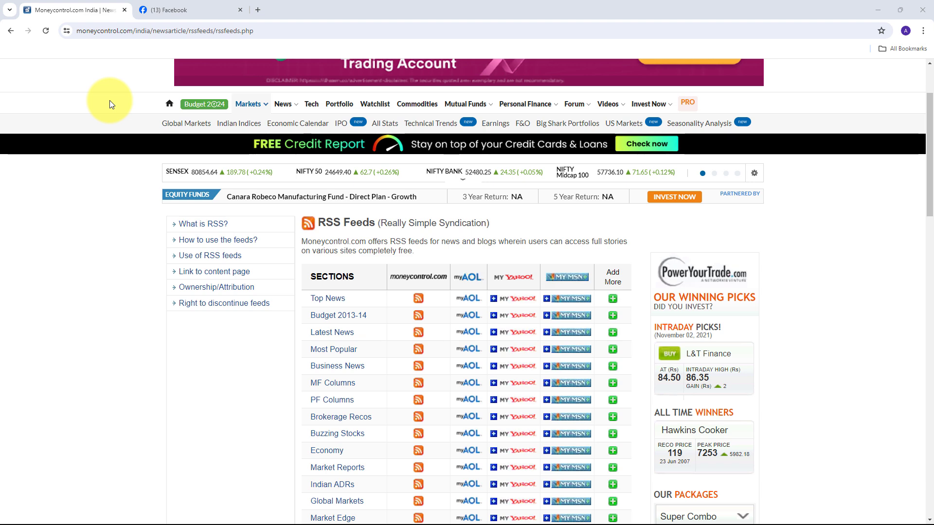
# Review the Moneycontrol RSS feeds page and the Pabbly Connect Facebook page in turn
pyautogui.click(189, 11)
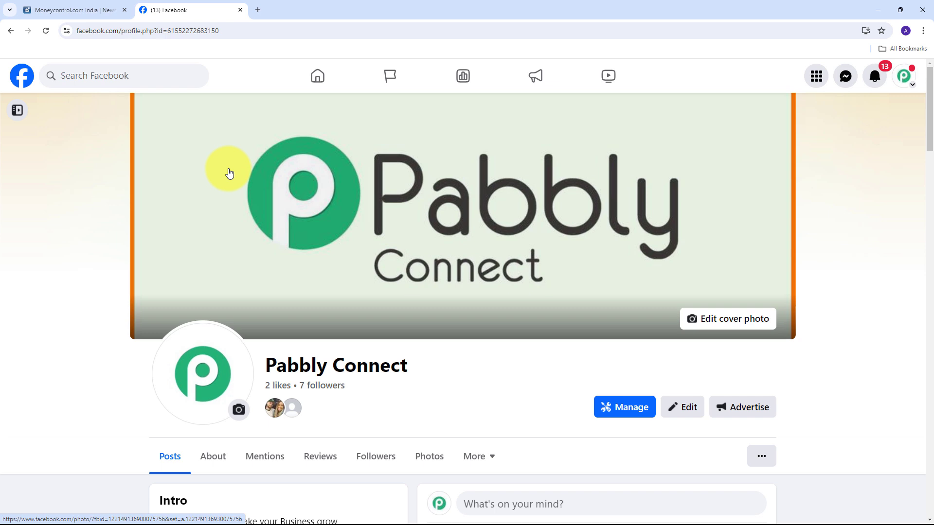
pyautogui.click(67, 7)
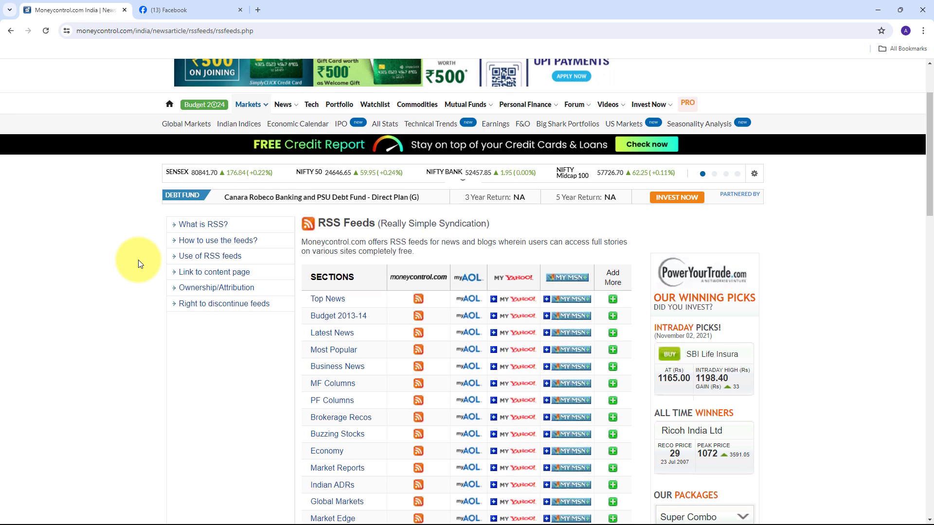
pyautogui.scroll(1, 97, 312)
pyautogui.scroll(-1, 130, 299)
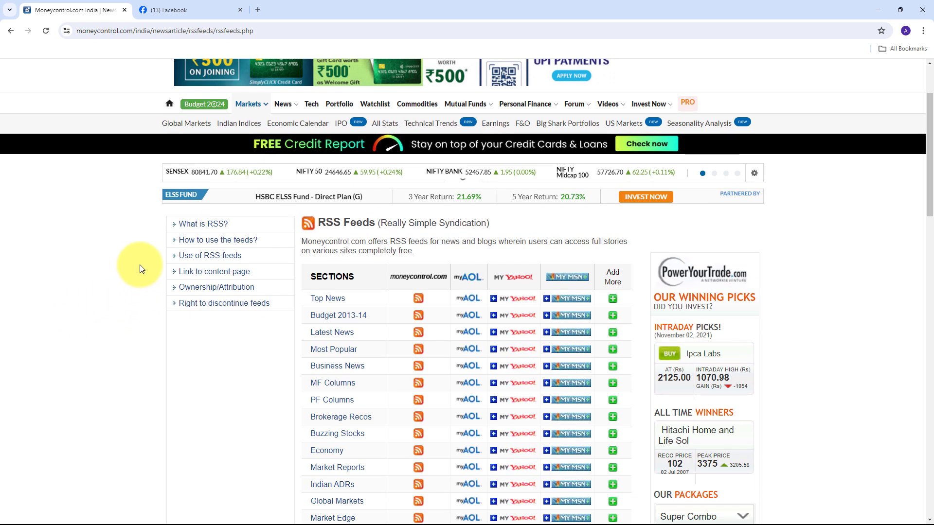
pyautogui.click(209, 10)
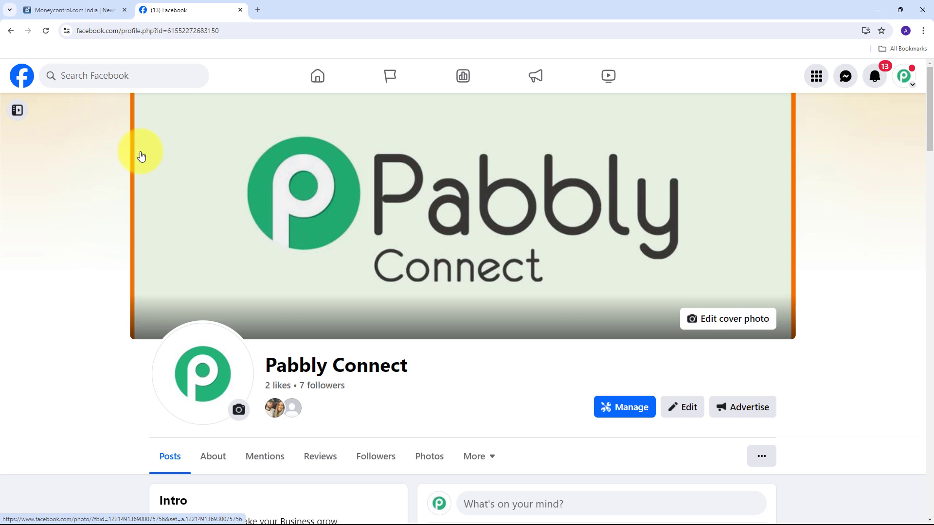
pyautogui.scroll(-1, 141, 155)
pyautogui.click(73, 9)
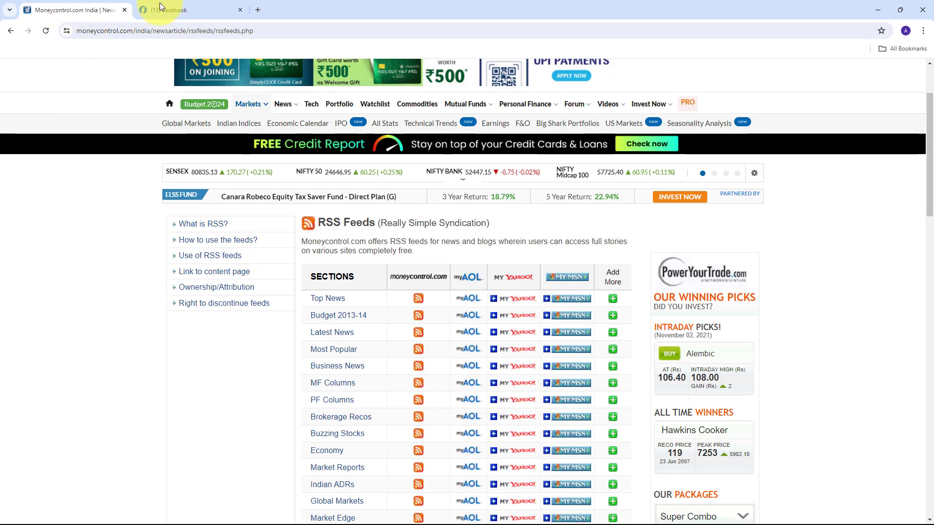
pyautogui.click(183, 4)
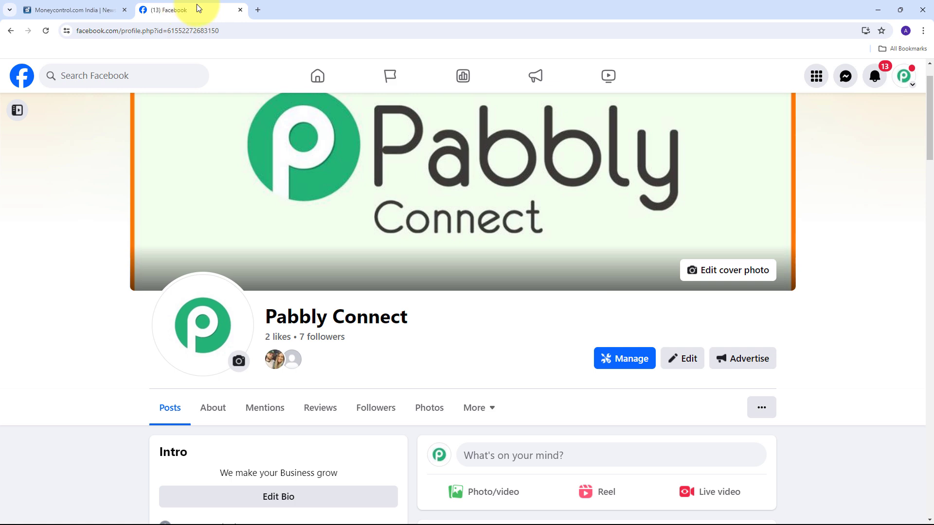
pyautogui.click(95, 6)
pyautogui.click(195, 8)
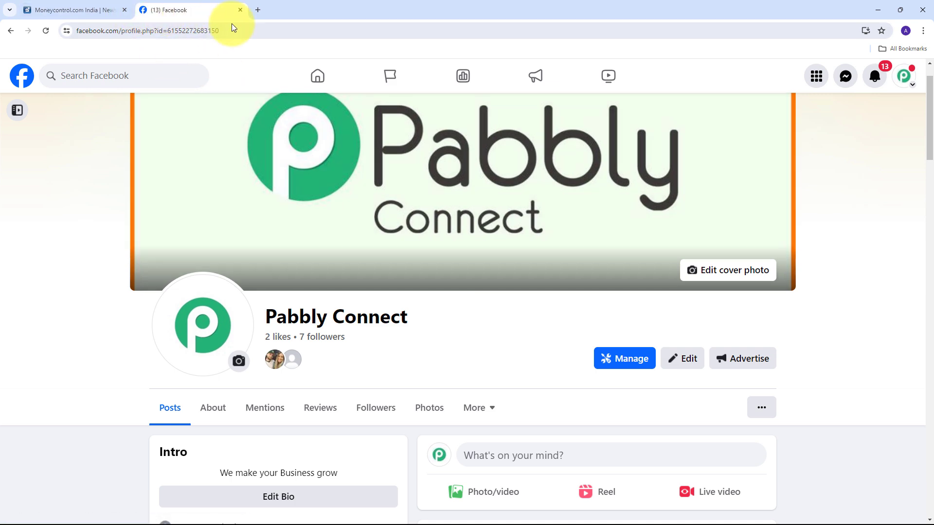
# Open the pabbly.com/connect website in a new browser tab
pyautogui.click(260, 10)
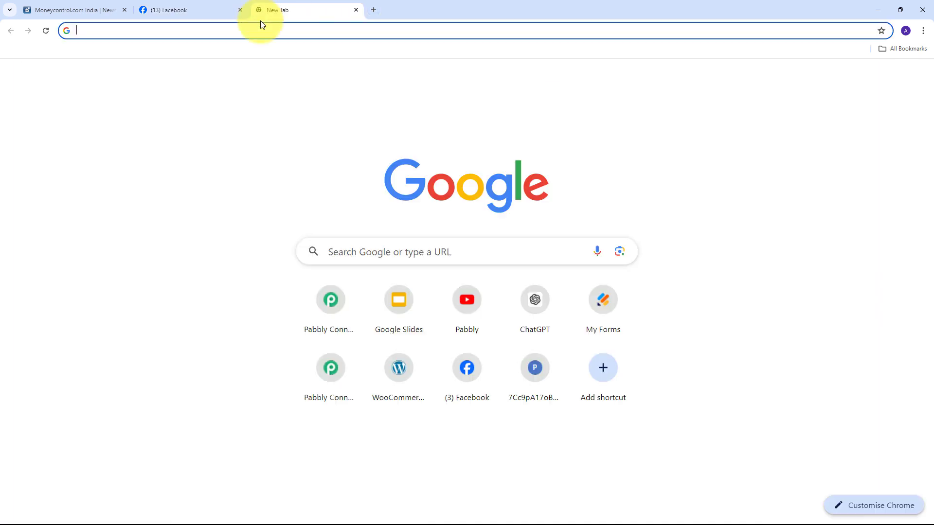
pyautogui.write('PA')
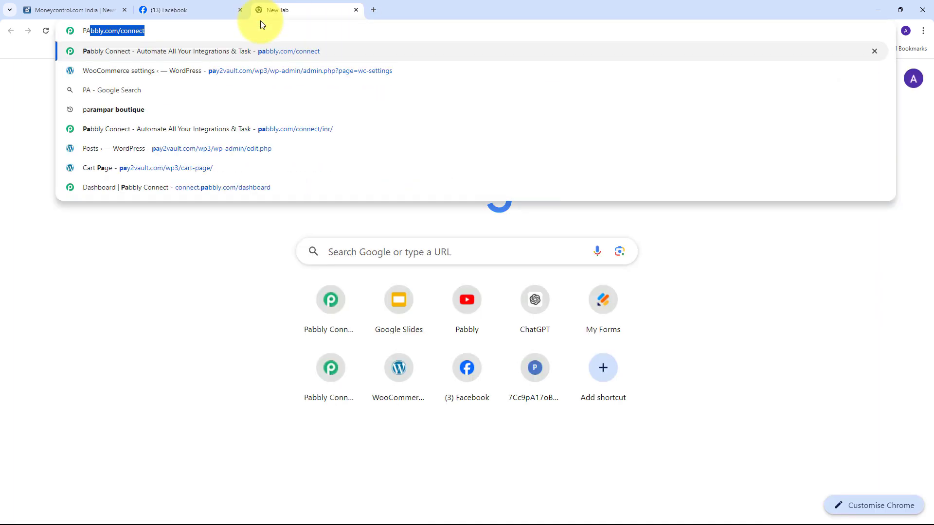
pyautogui.write('bbly.')
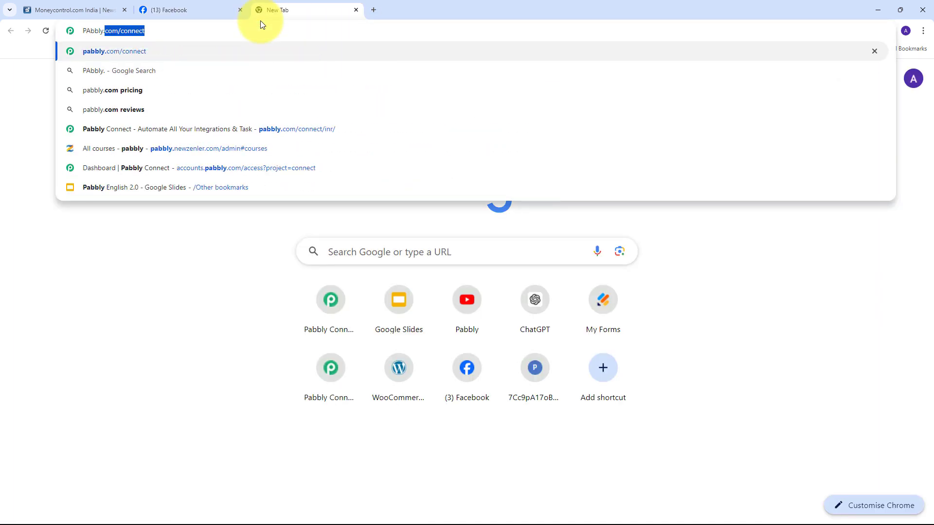
pyautogui.press('Return')
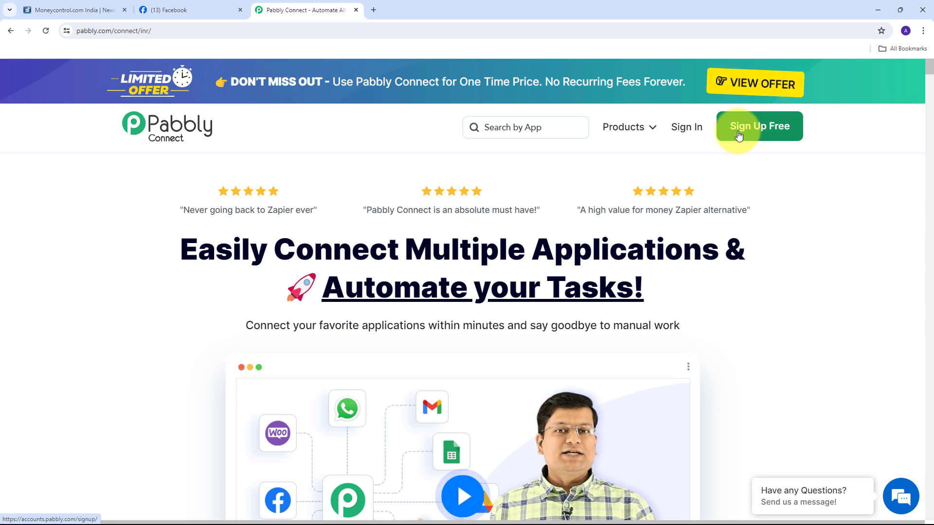
# Sign in to the Pabbly account and access the Pabbly Connect application
pyautogui.click(688, 138)
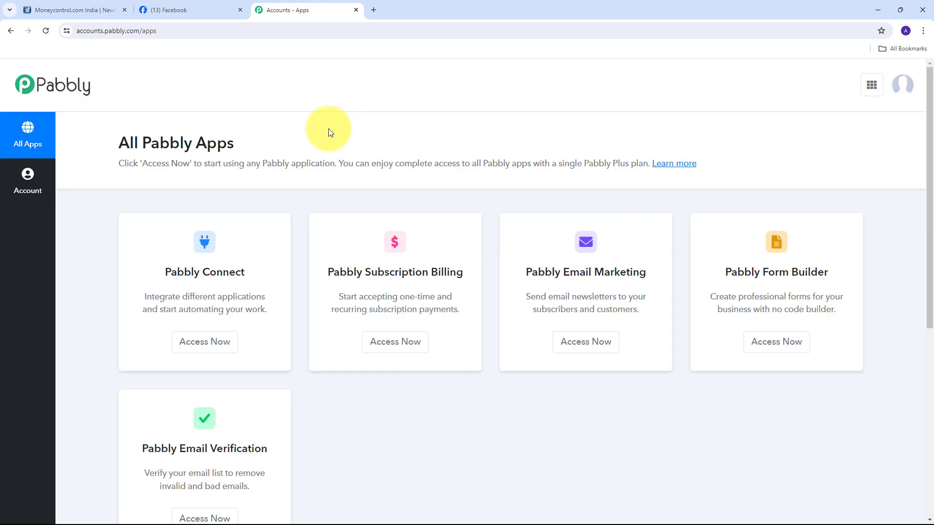
pyautogui.scroll(-1, 328, 128)
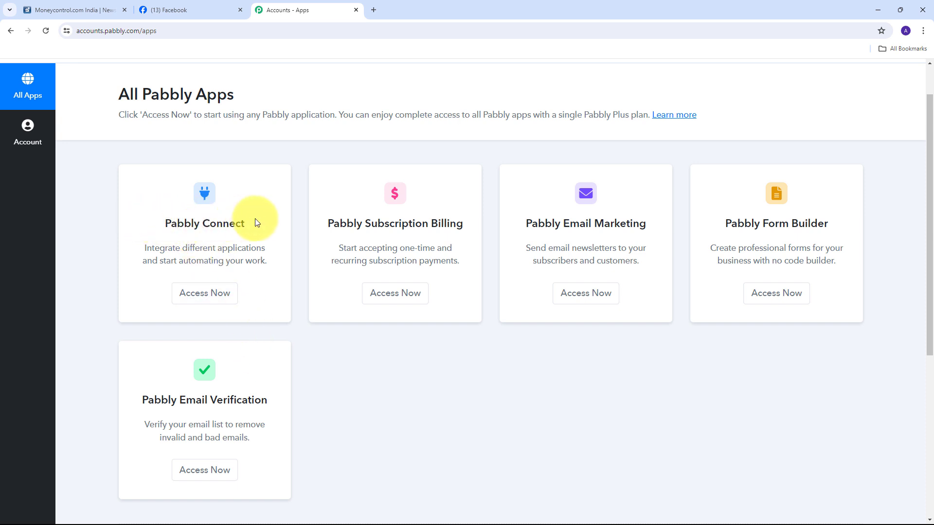
pyautogui.click(205, 297)
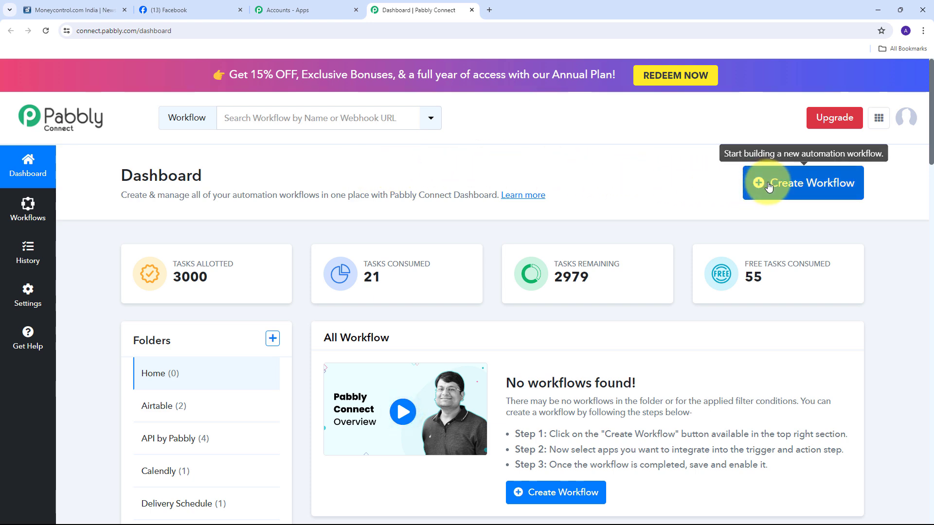
# Start a new workflow and name it "Post RSS Feed Data to Facebook Pages"
pyautogui.click(814, 188)
pyautogui.click(354, 260)
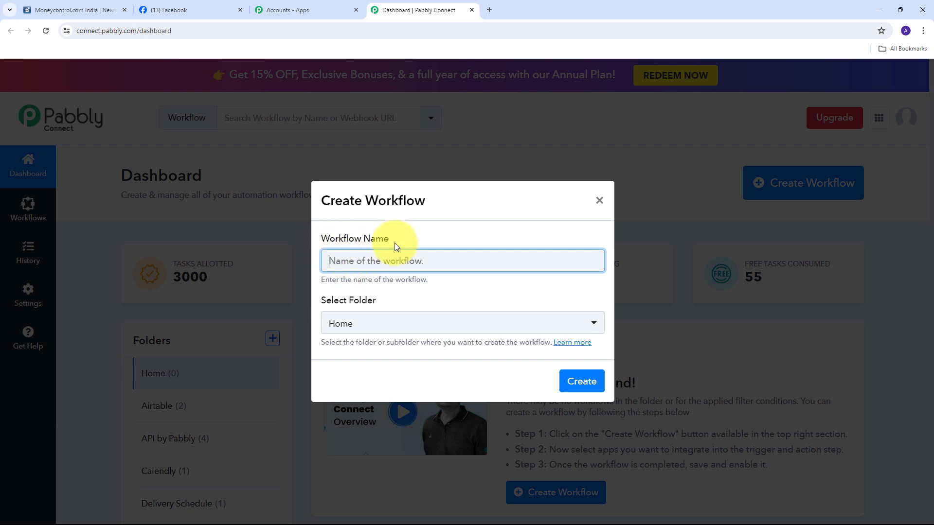
pyautogui.write('Post RSS Feed Data to Facebook Pages')
pyautogui.click(400, 273)
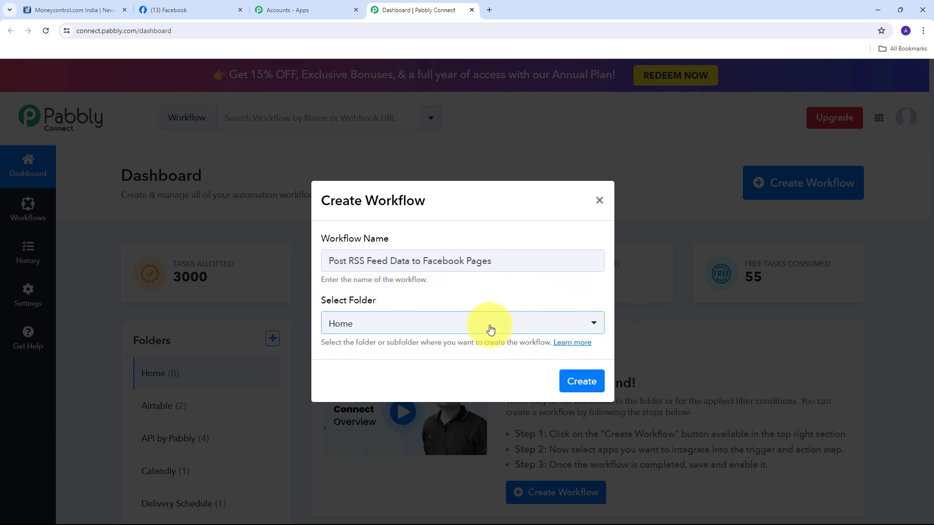
# Choose the Facebook Page folder for the workflow and create it
pyautogui.click(558, 324)
pyautogui.scroll(-1, 422, 180)
pyautogui.scroll(-5, 422, 180)
pyautogui.scroll(3, 422, 205)
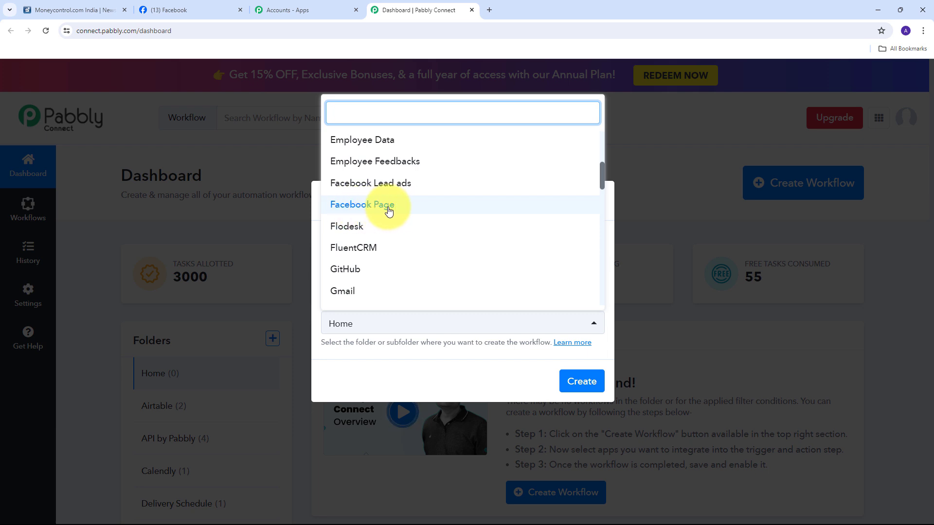
pyautogui.click(389, 209)
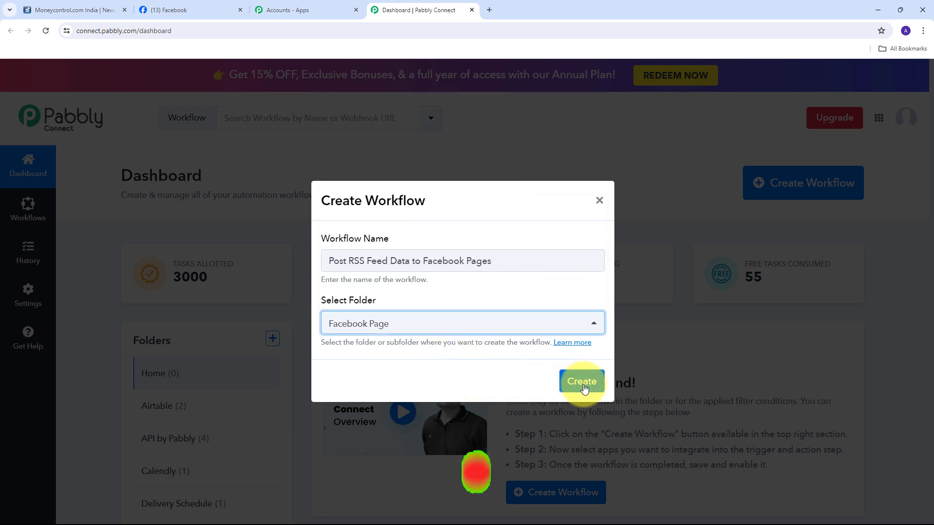
pyautogui.click(565, 388)
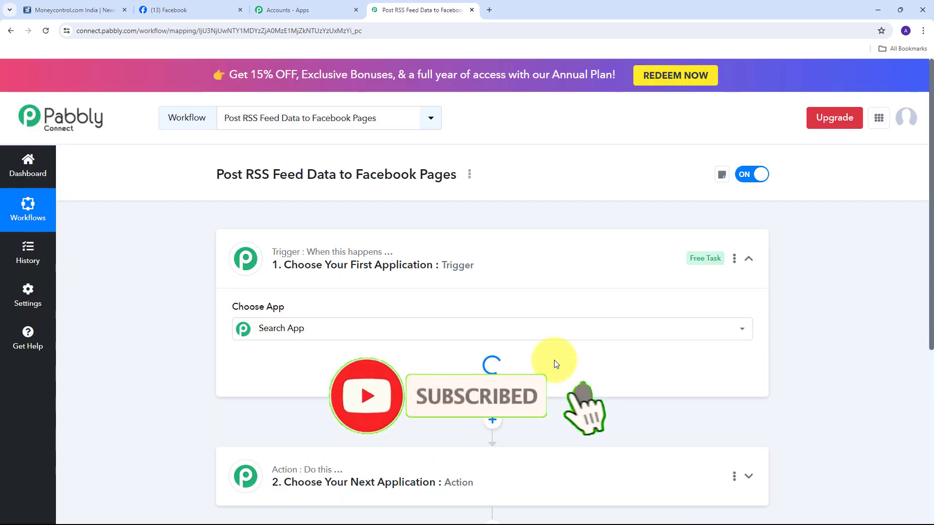
# Set the workflow trigger to RSS by Pabbly with the New Item in Feed event and connect it
pyautogui.click(281, 346)
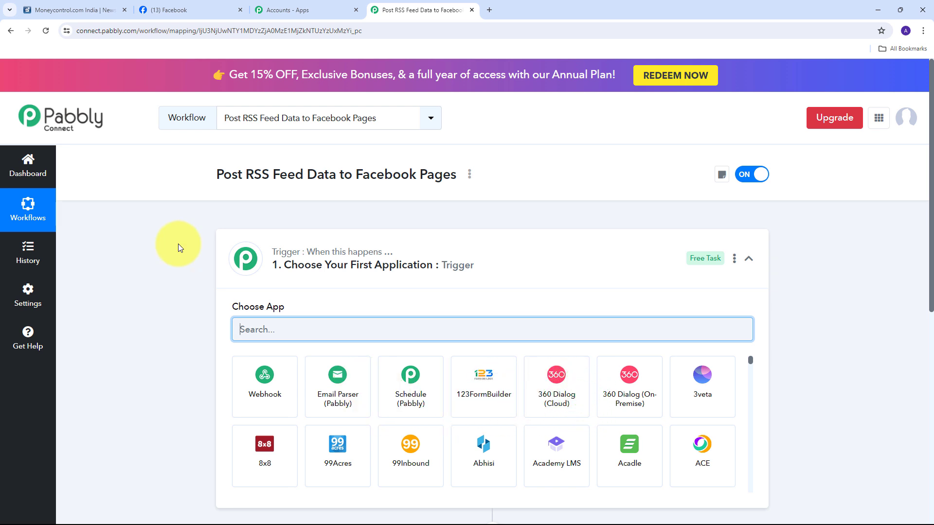
pyautogui.scroll(-3, 178, 244)
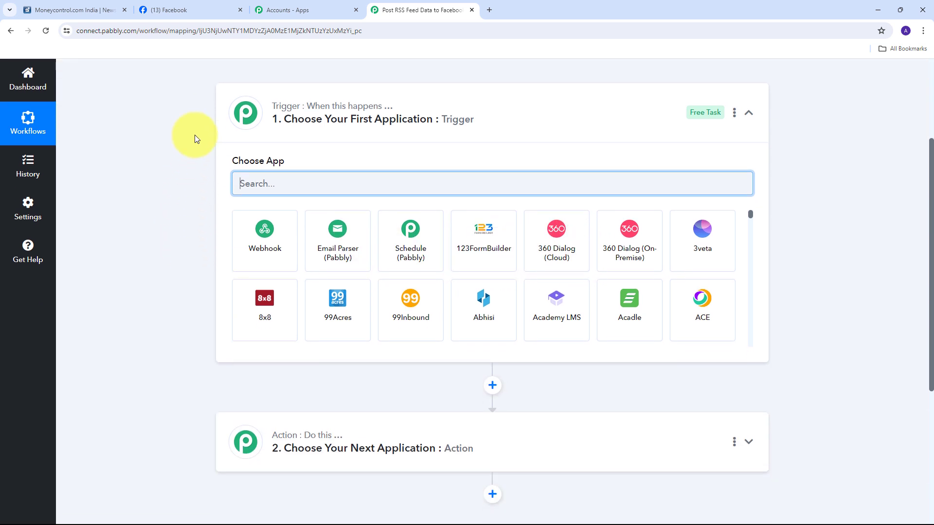
pyautogui.moveTo(305, 441)
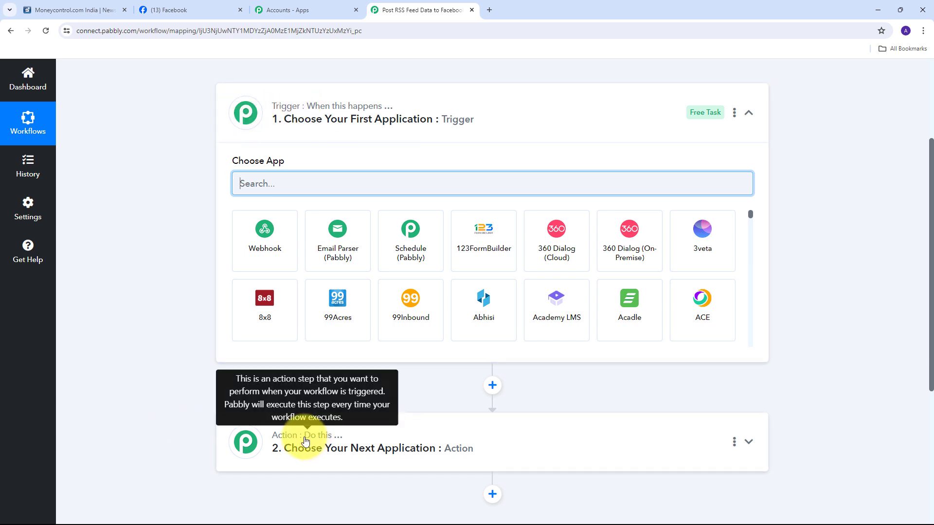
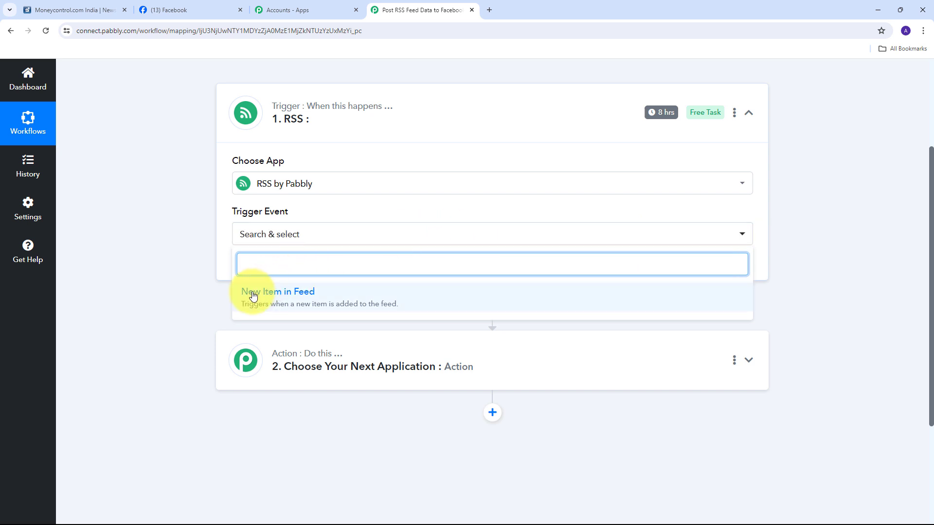
pyautogui.click(294, 300)
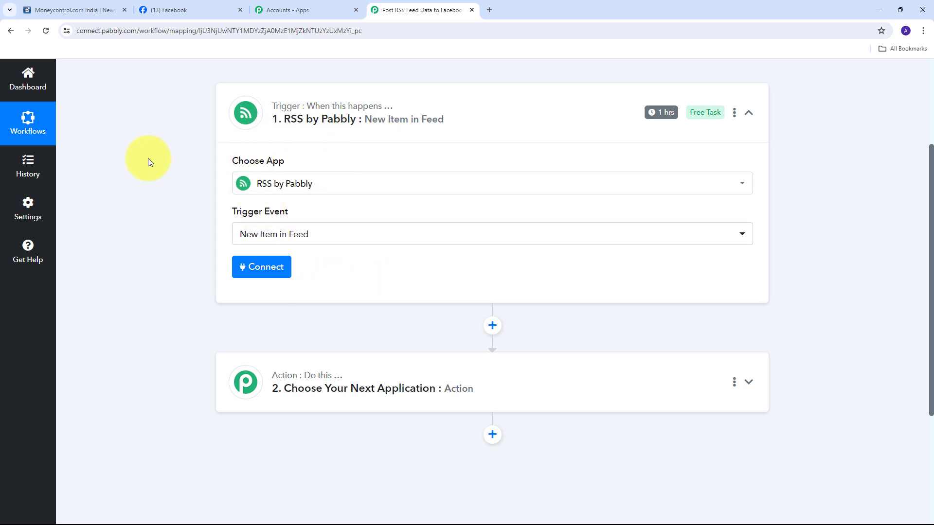
pyautogui.click(266, 270)
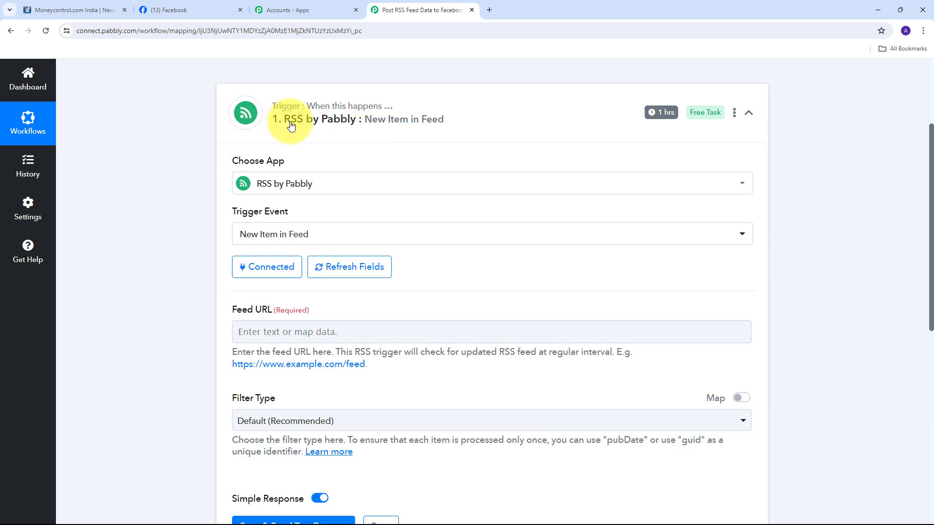
pyautogui.scroll(-2, 484, 229)
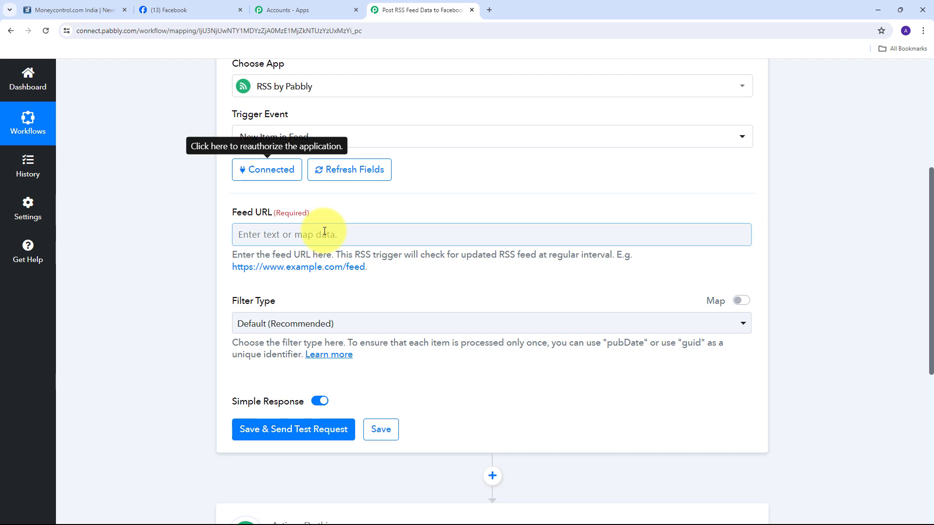
pyautogui.click(47, 5)
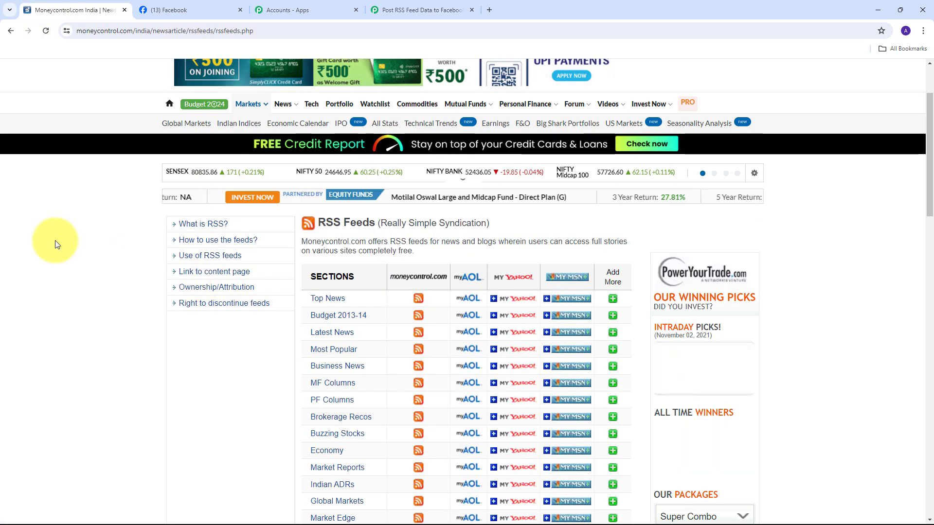
pyautogui.scroll(2, 86, 223)
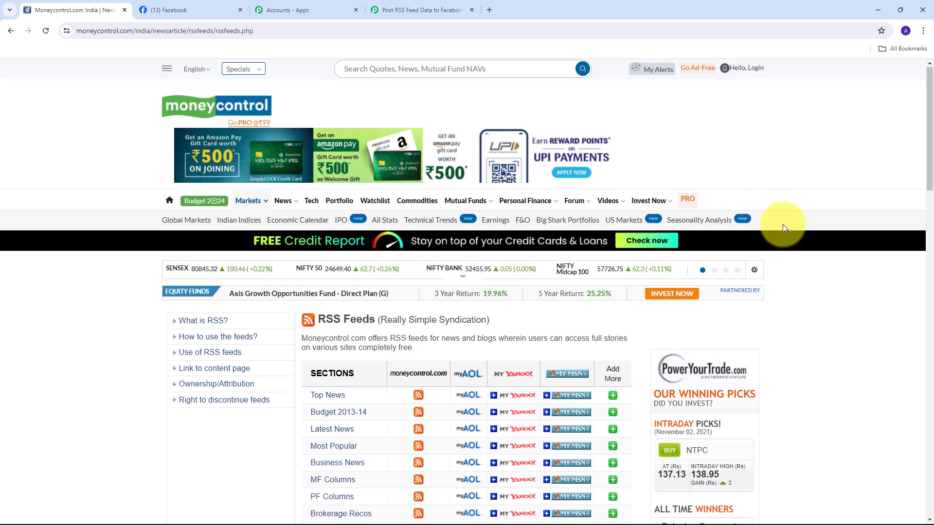
pyautogui.scroll(-4, 321, 204)
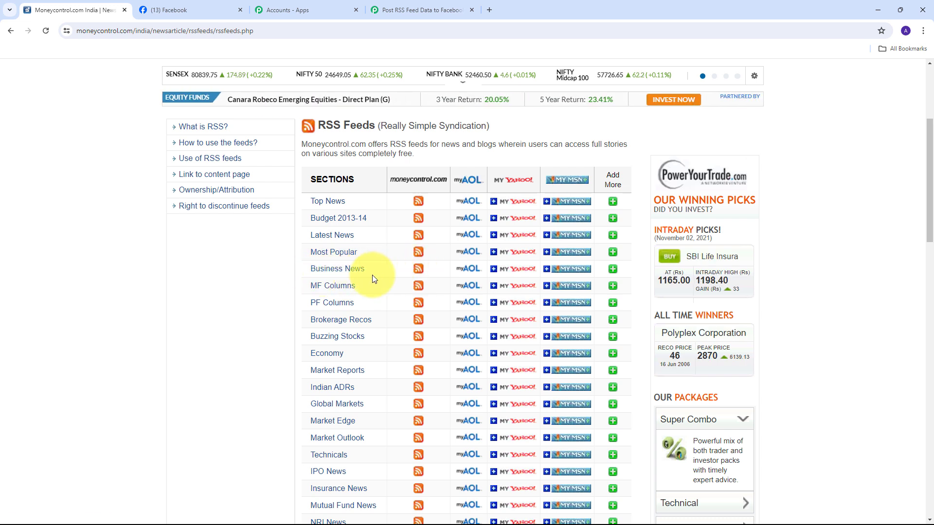
pyautogui.click(419, 270)
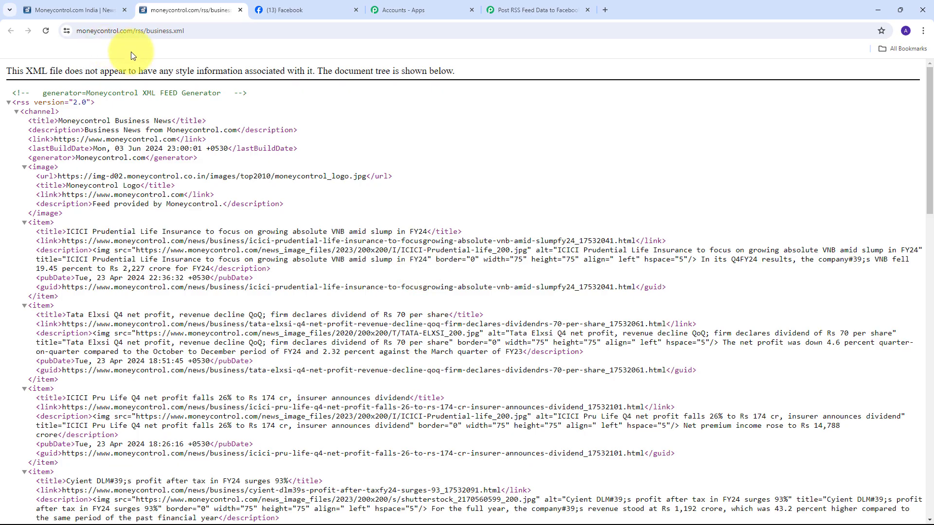
pyautogui.click(220, 28)
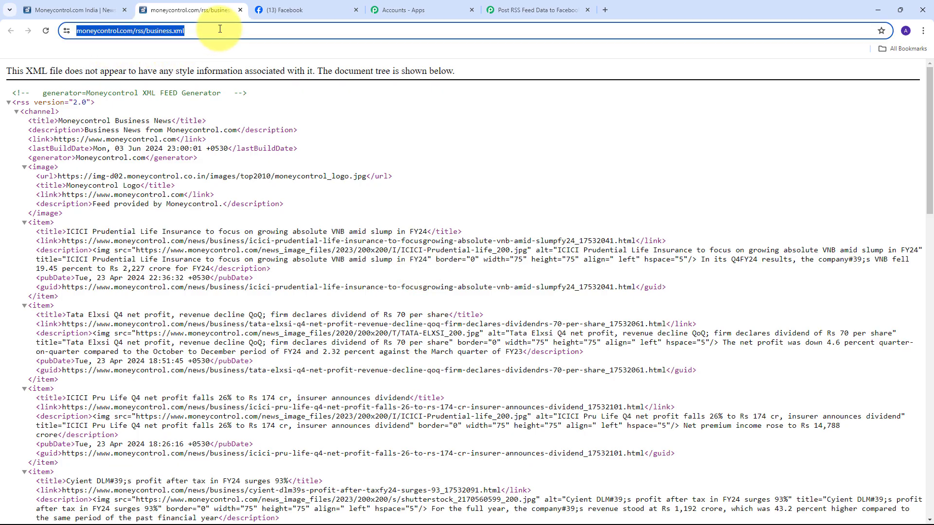
pyautogui.moveTo(246, 29); pyautogui.dragTo(71, 34)
pyautogui.hotkey('ctrl', 'c')
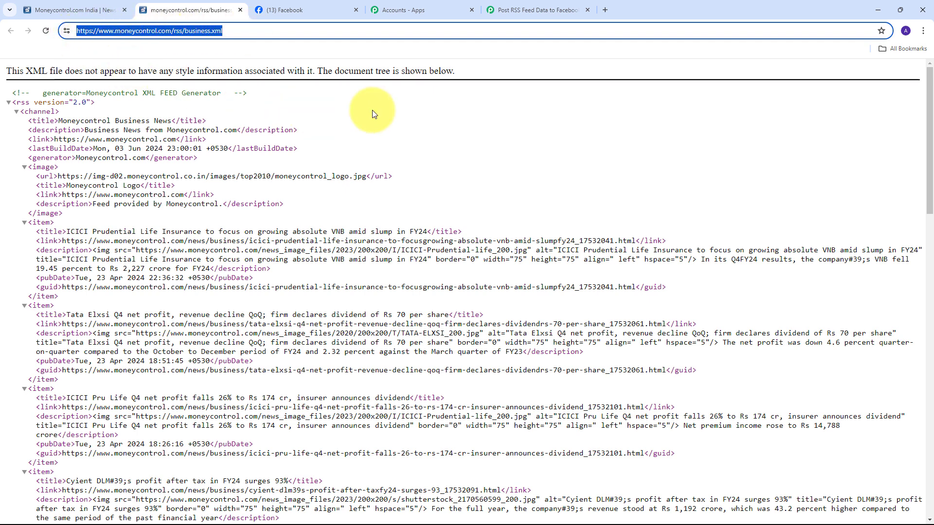
pyautogui.click(506, 12)
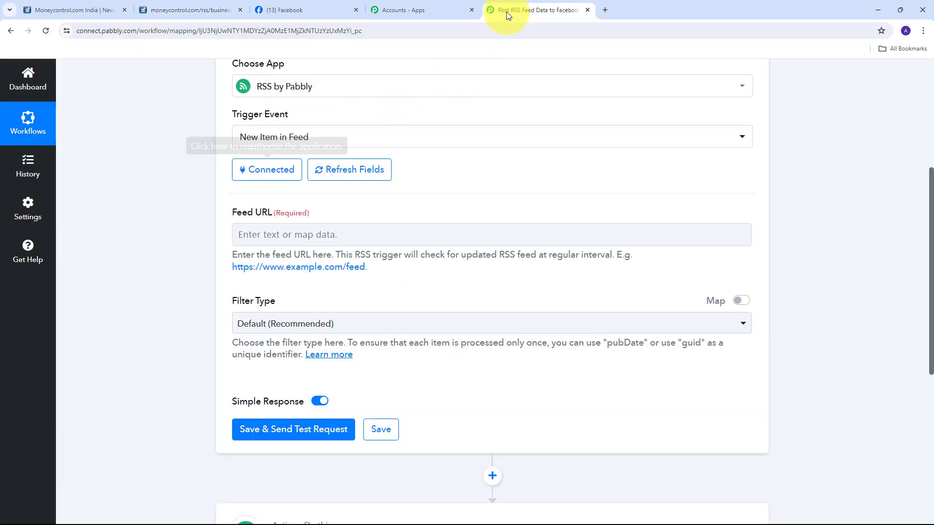
pyautogui.click(267, 234)
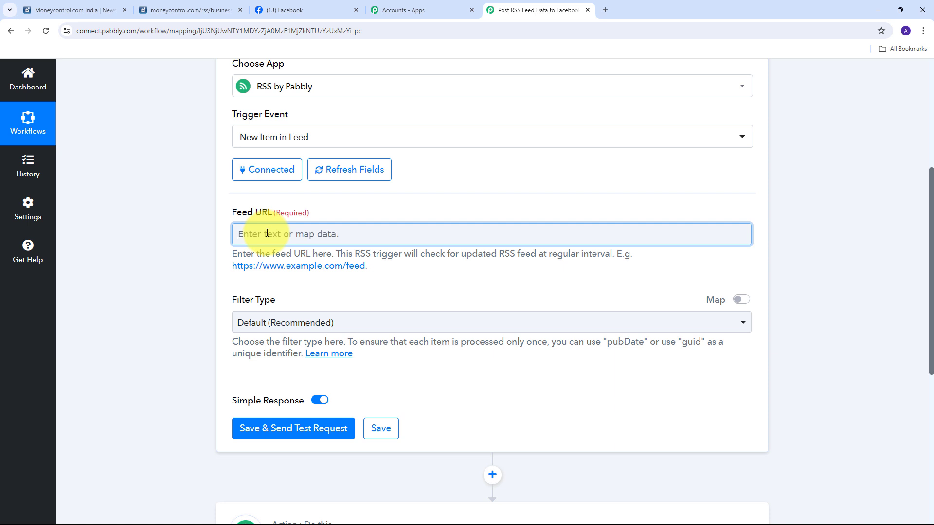
pyautogui.hotkey('ctrl', 'v')
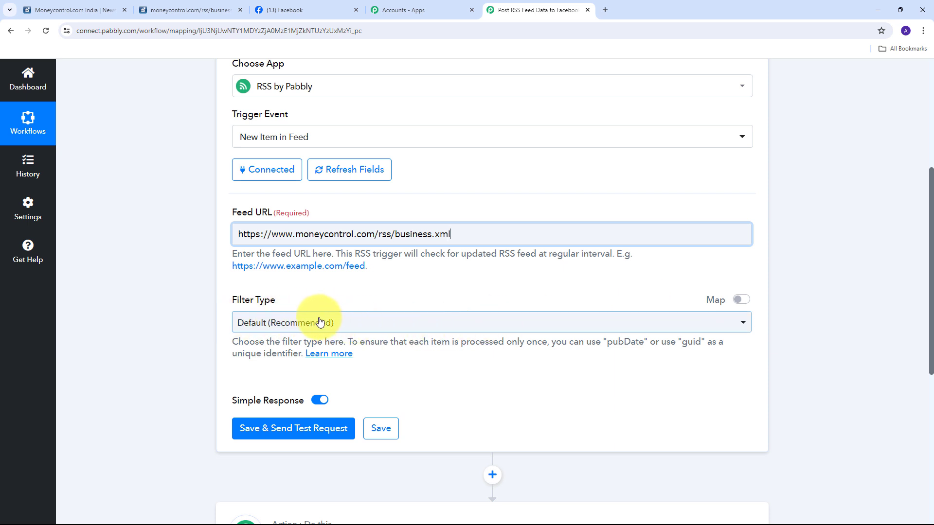
# Choose Default (Recommended) as the RSS trigger's filter type, save the trigger and send a test request
pyautogui.click(431, 326)
pyautogui.scroll(-1, 268, 340)
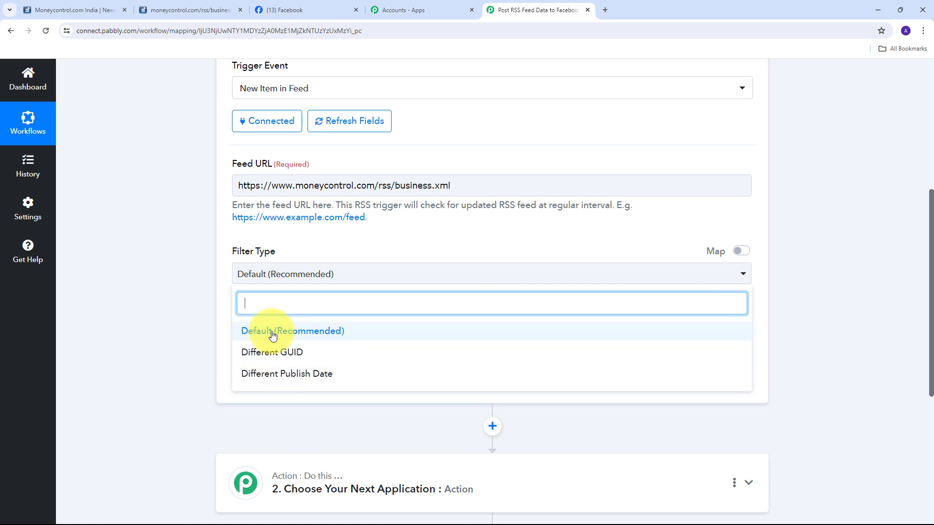
pyautogui.click(300, 333)
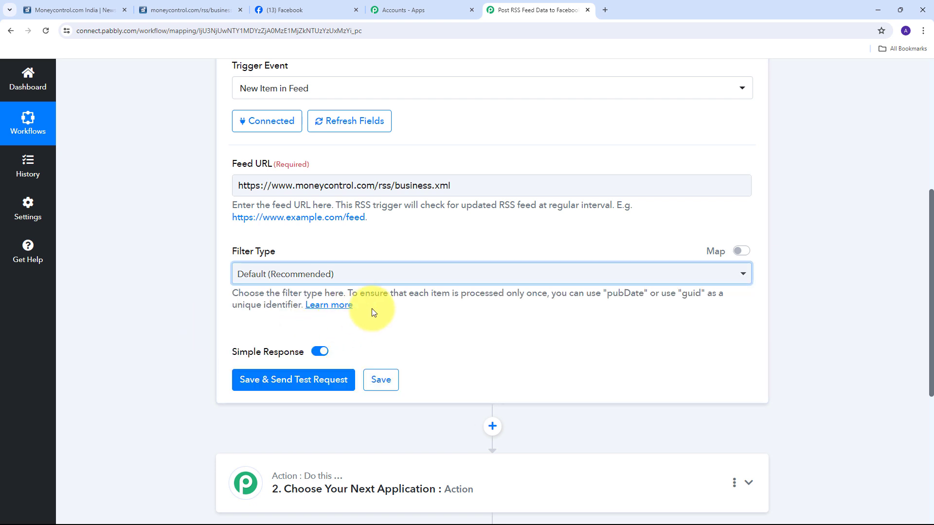
pyautogui.scroll(-2, 131, 324)
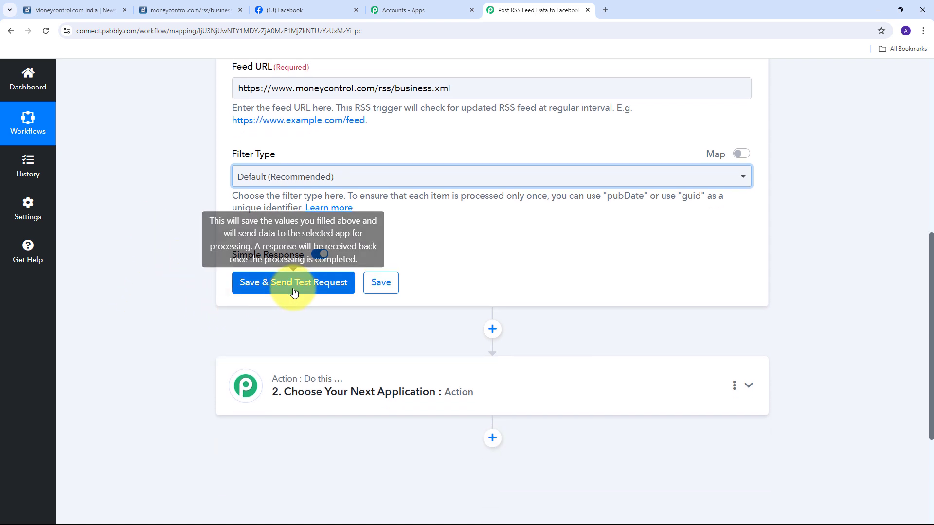
pyautogui.click(310, 287)
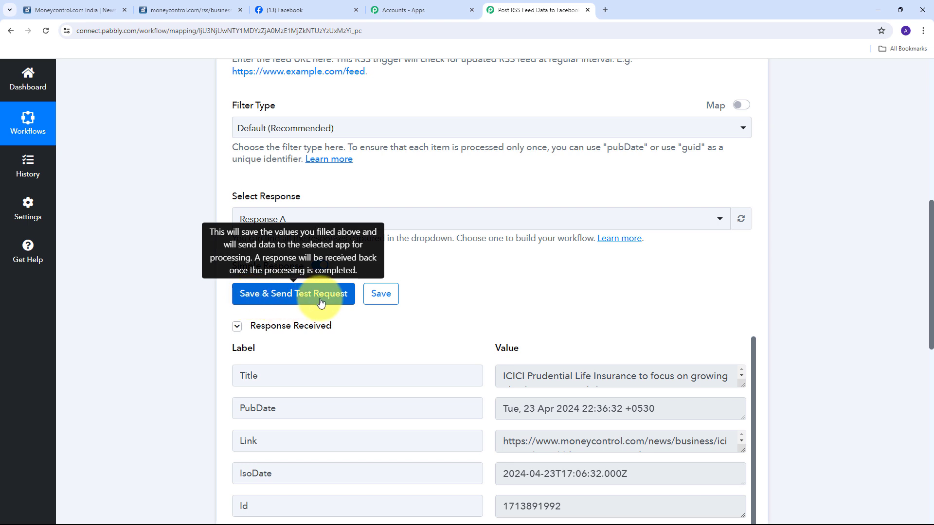
# Examine the feed item received in the test response, enlarging its Title, PubDate and Link values to read them in full
pyautogui.scroll(-1, 778, 292)
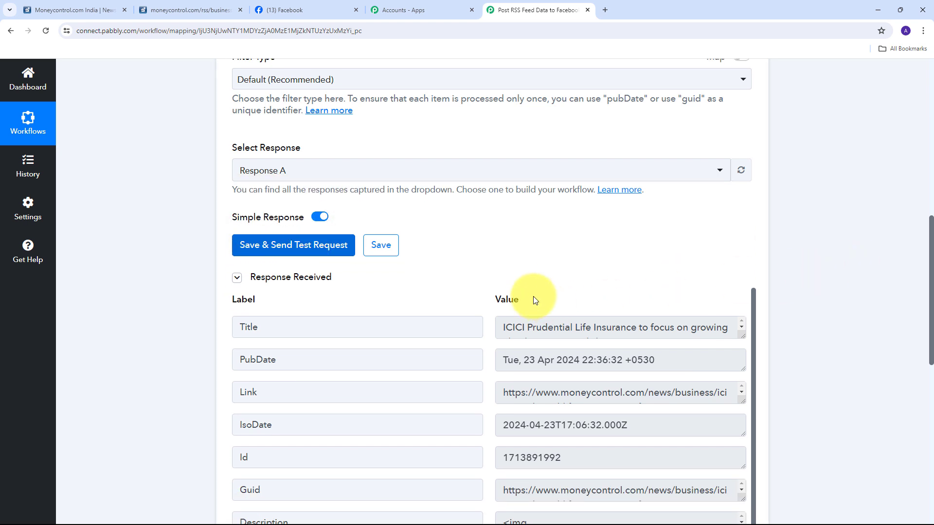
pyautogui.scroll(-1, 533, 296)
pyautogui.scroll(1, 556, 253)
pyautogui.scroll(-1, 816, 290)
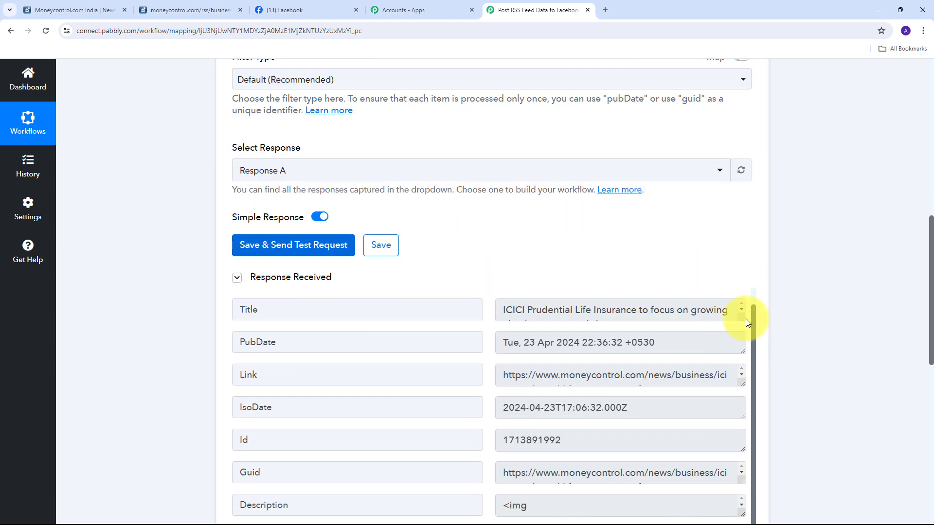
pyautogui.moveTo(742, 317); pyautogui.dragTo(677, 369)
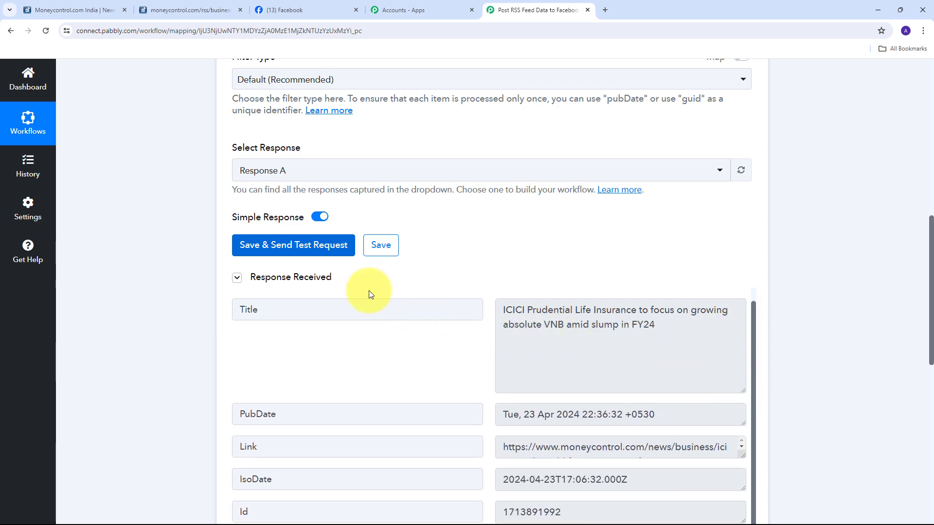
pyautogui.scroll(-2, 556, 246)
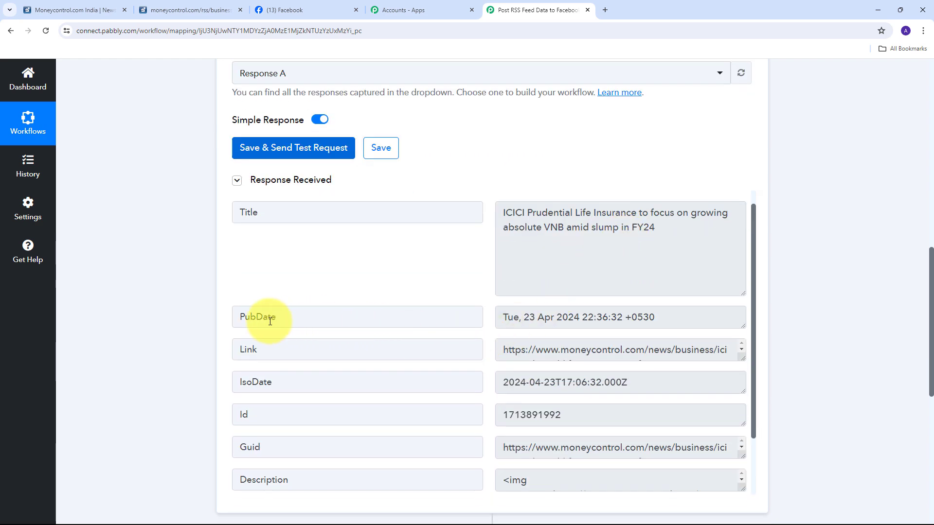
pyautogui.moveTo(744, 329); pyautogui.dragTo(734, 340)
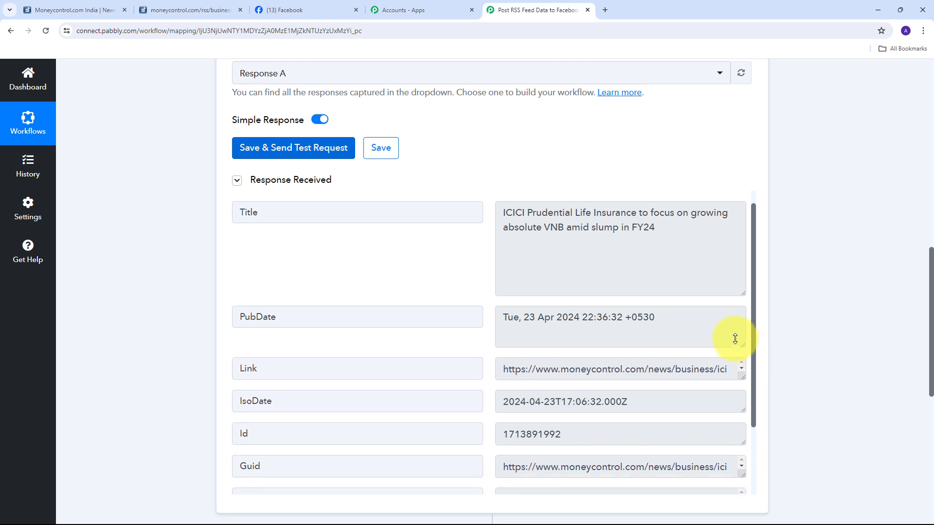
pyautogui.moveTo(743, 376); pyautogui.dragTo(744, 407)
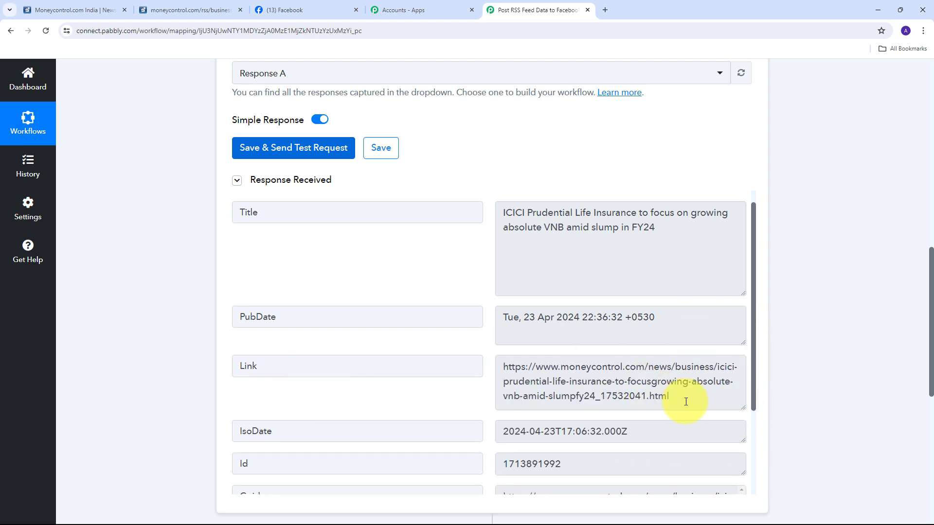
pyautogui.moveTo(669, 396); pyautogui.dragTo(477, 359)
pyautogui.scroll(-2, 261, 375)
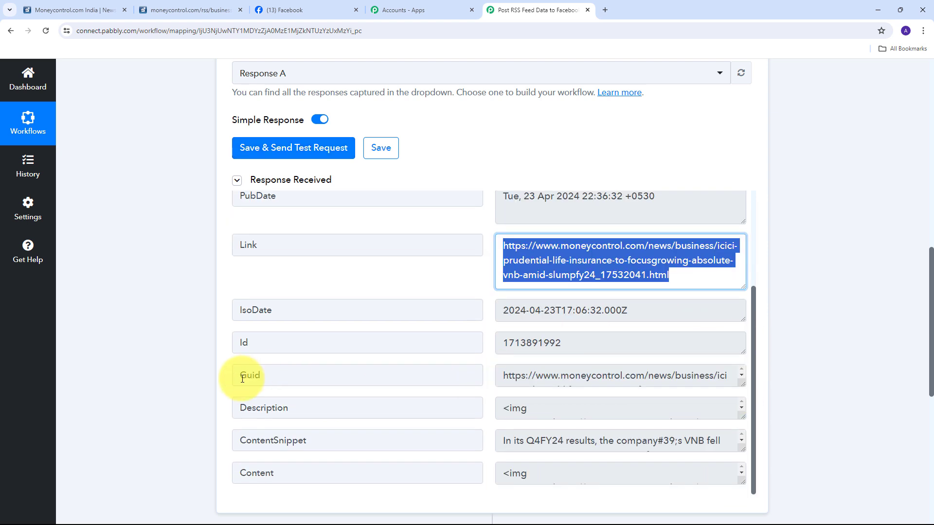
pyautogui.click(447, 276)
pyautogui.scroll(3, 448, 275)
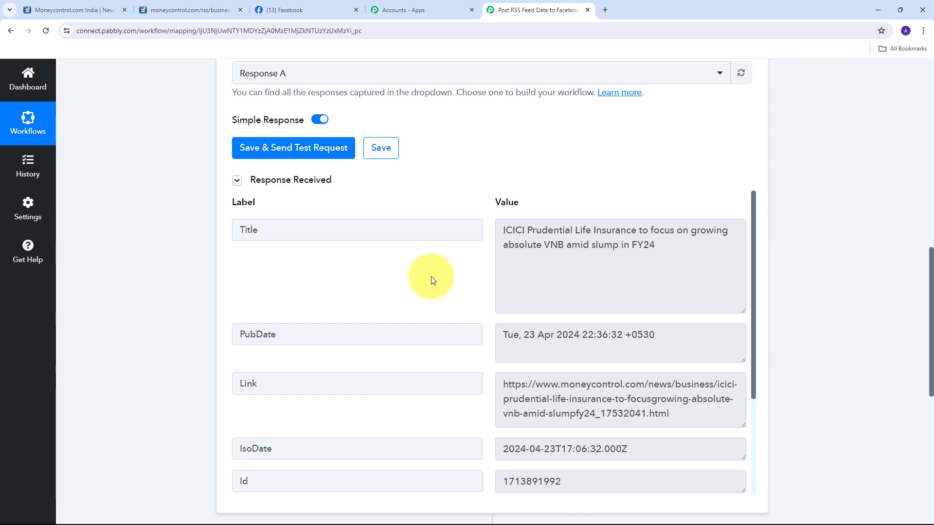
# Review the RSS trigger's settings from its header through to the Title value in the received response
pyautogui.scroll(10, 431, 276)
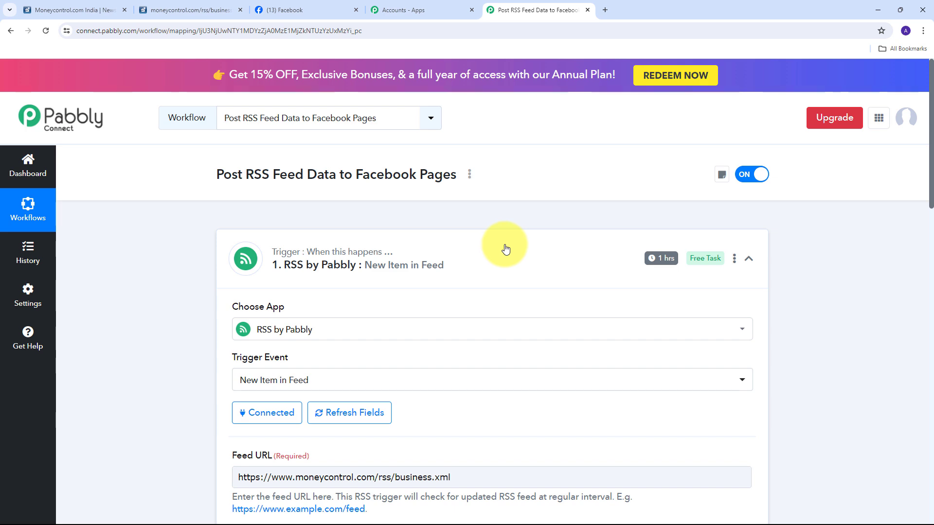
pyautogui.scroll(-1, 506, 245)
pyautogui.scroll(-4, 548, 227)
pyautogui.scroll(4, 495, 230)
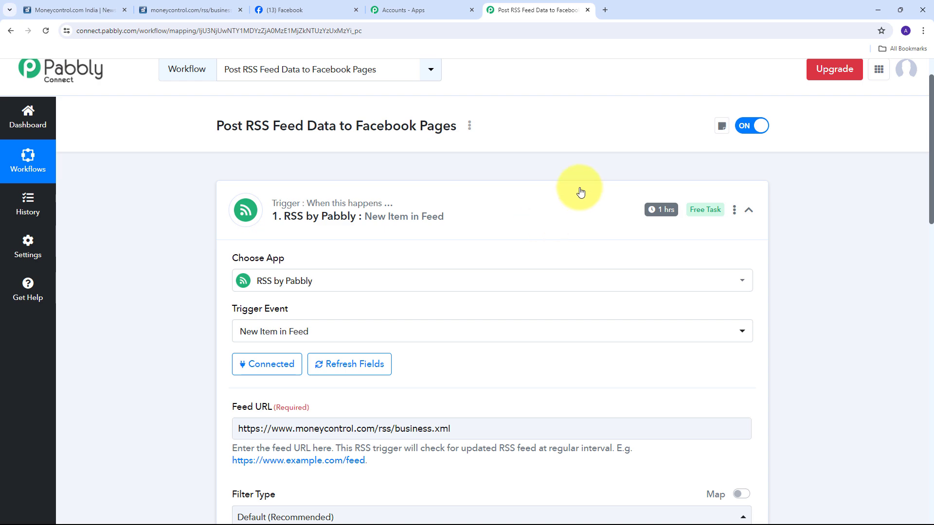
pyautogui.scroll(-1, 524, 188)
pyautogui.scroll(-10, 523, 188)
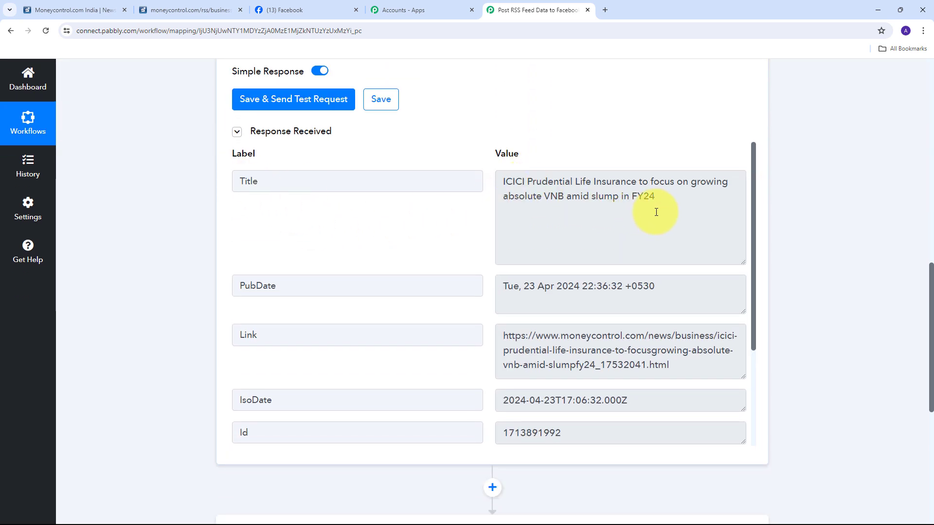
pyautogui.moveTo(671, 205); pyautogui.dragTo(496, 182)
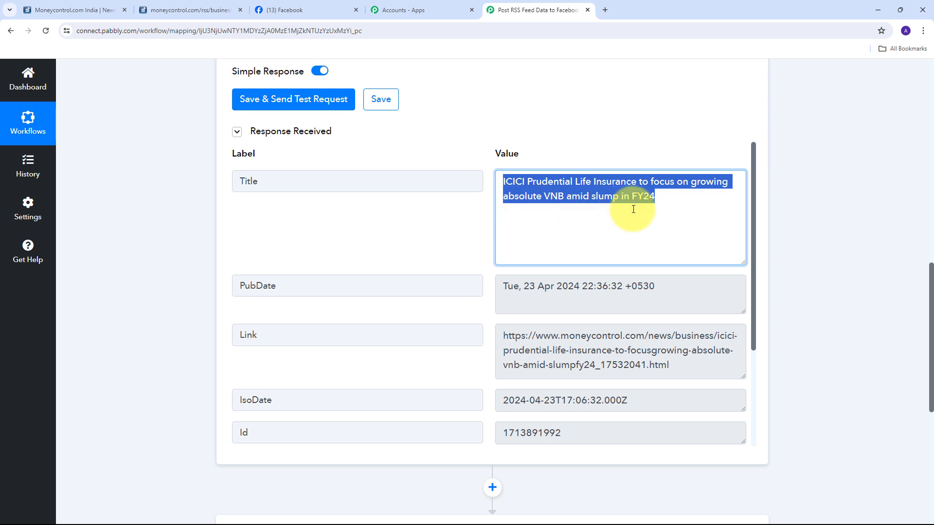
pyautogui.click(661, 213)
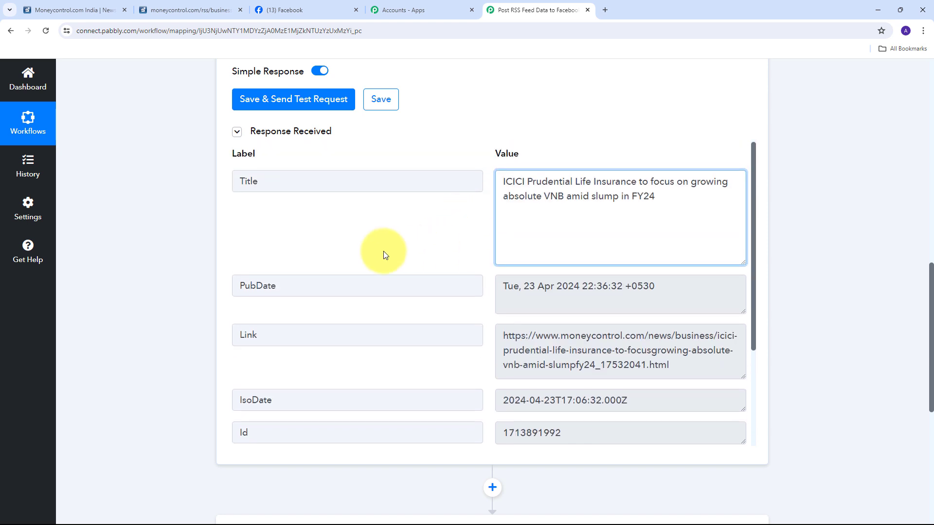
pyautogui.scroll(-3, 492, 192)
pyautogui.scroll(3, 494, 195)
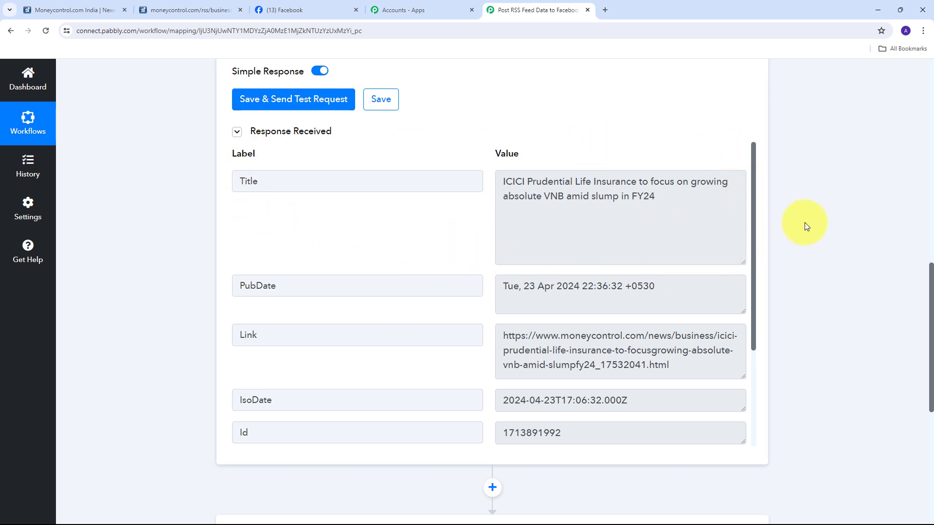
# Set the workflow's action to Facebook Pages with the Create Page Post event
pyautogui.scroll(-5, 825, 194)
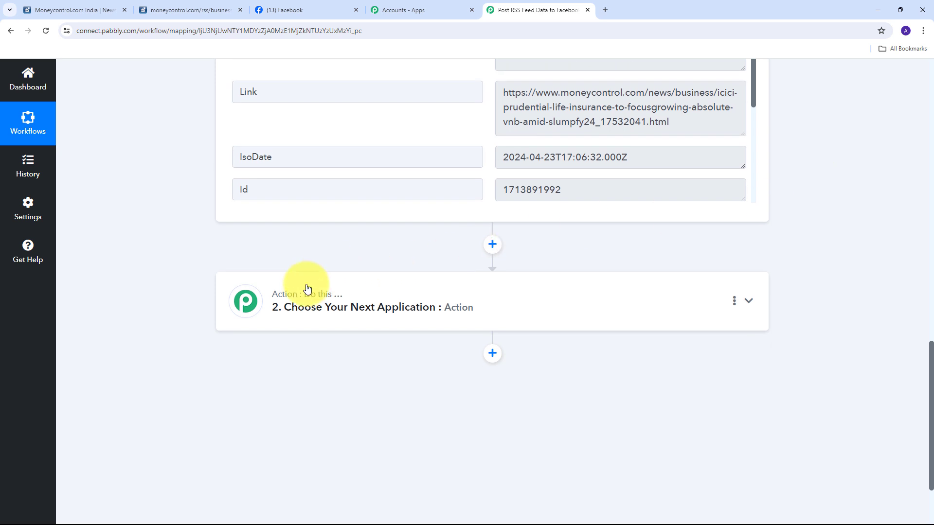
pyautogui.click(748, 301)
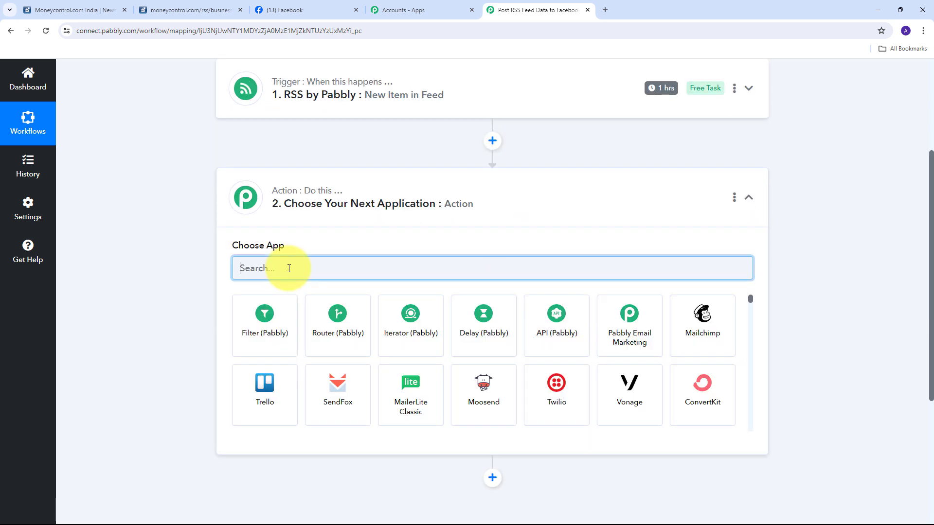
pyautogui.write('Facebook Pages')
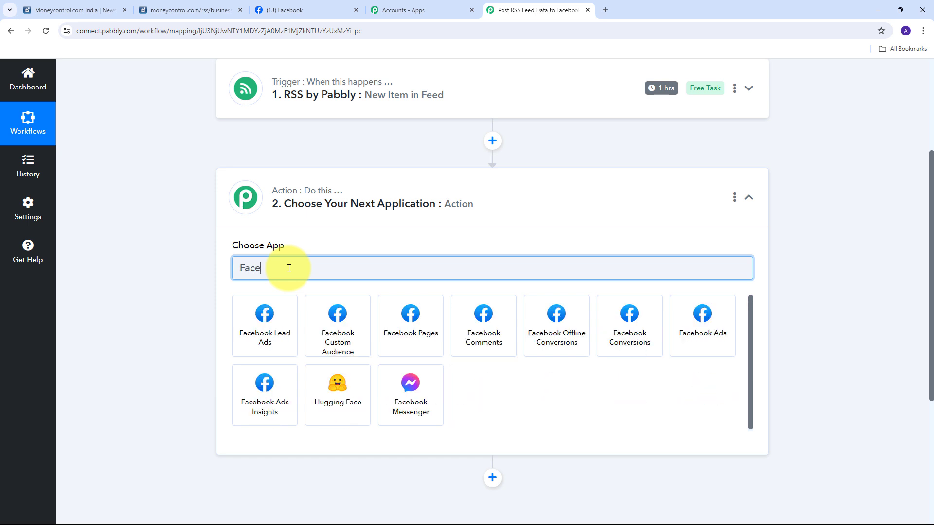
pyautogui.click(263, 320)
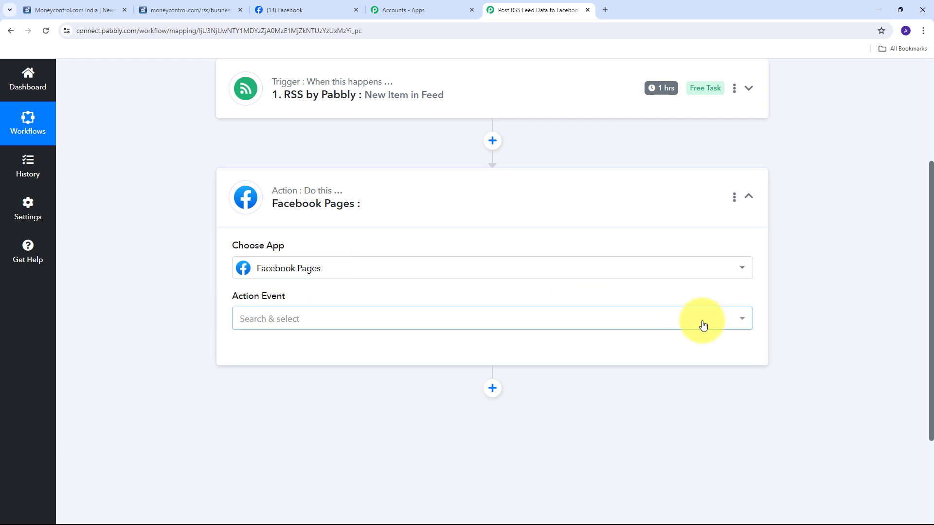
pyautogui.click(687, 324)
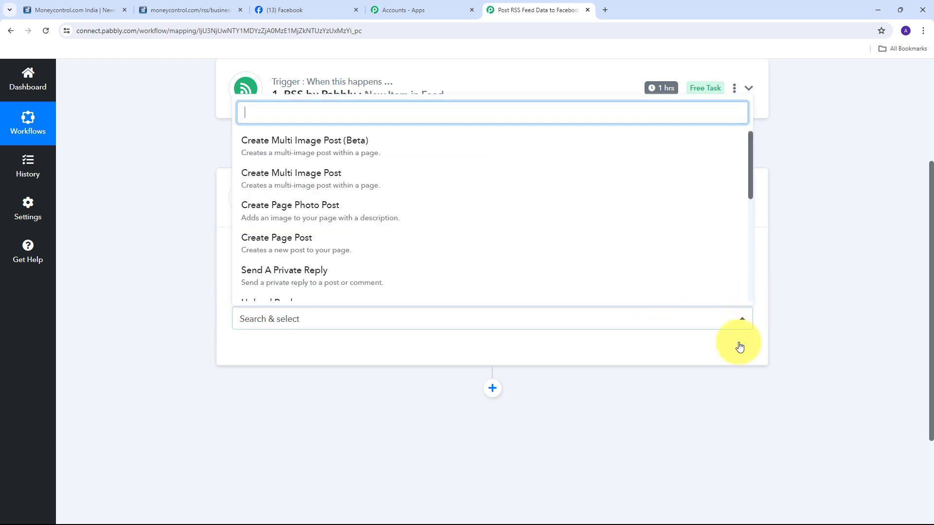
pyautogui.click(300, 247)
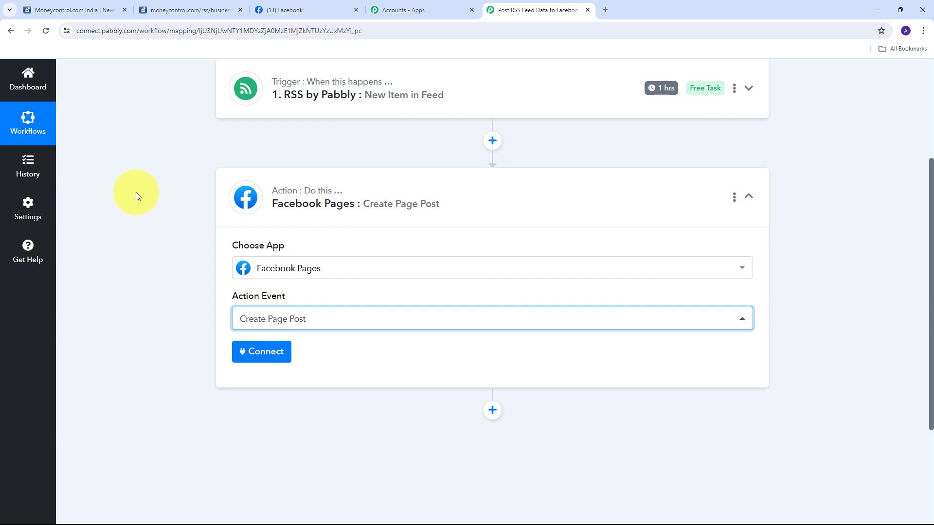
# Add a new Facebook Pages connection for the action and authorise it with the Facebook account
pyautogui.click(262, 352)
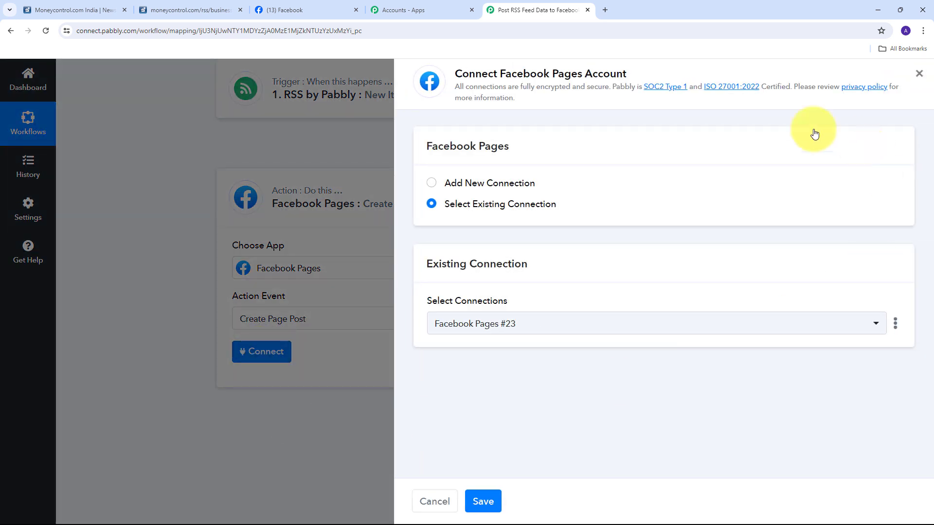
pyautogui.click(469, 181)
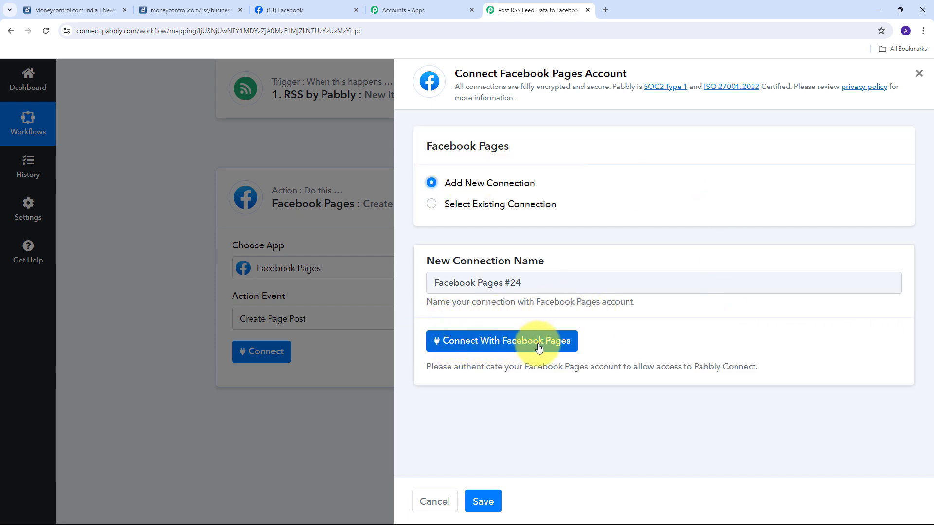
pyautogui.click(483, 344)
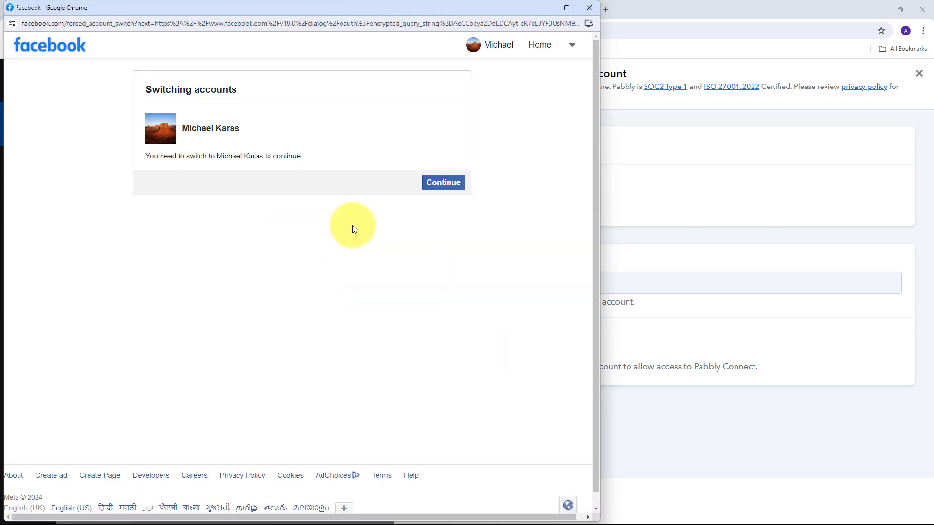
pyautogui.click(443, 184)
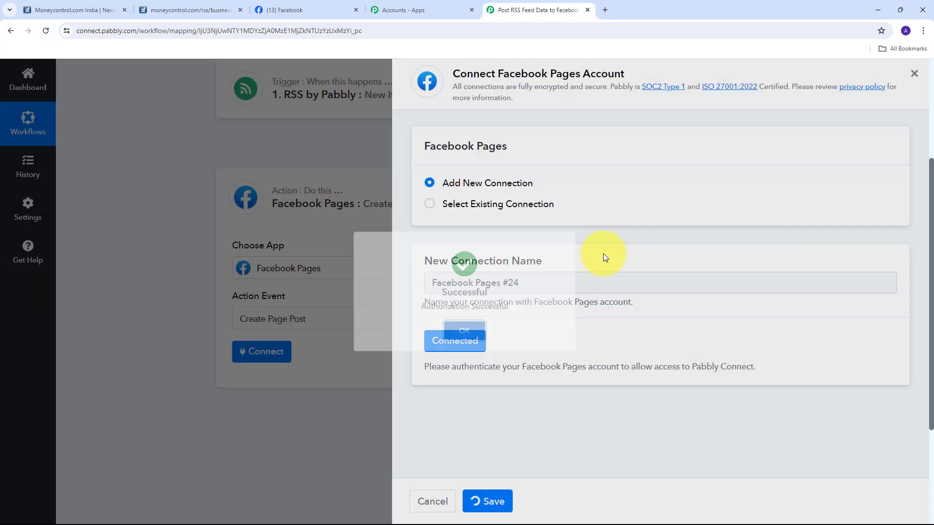
# Look over the Pabbly Connect page on Facebook as the target for the posts, and return to the Pabbly workflow
pyautogui.scroll(-5, 636, 196)
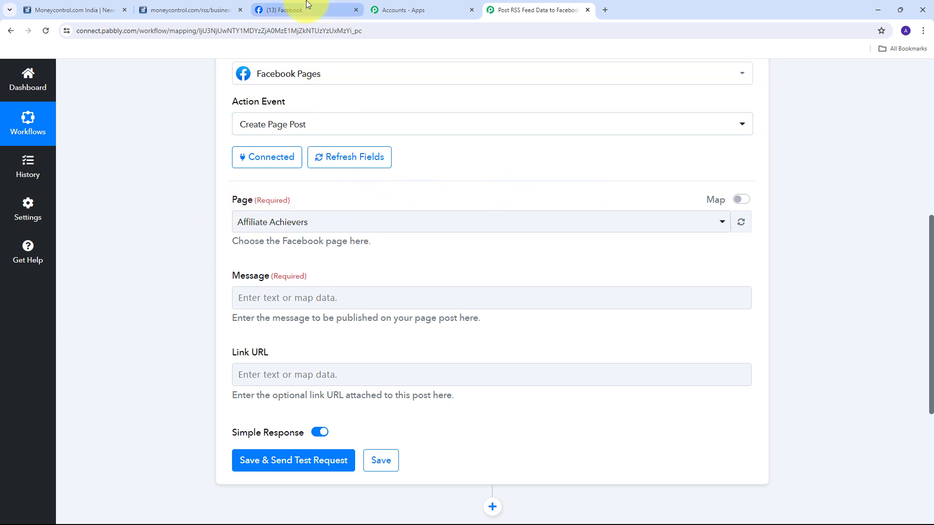
pyautogui.click(291, 9)
pyautogui.scroll(1, 97, 244)
pyautogui.scroll(-2, 208, 240)
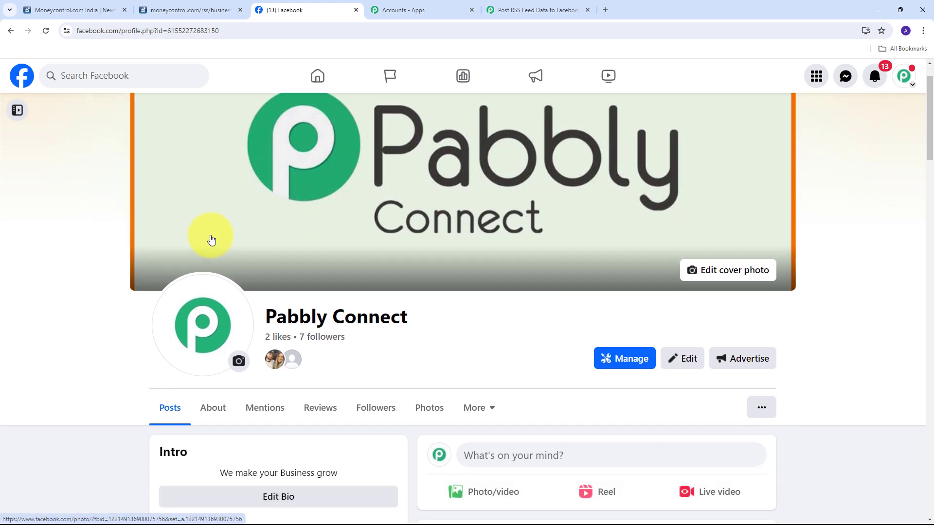
pyautogui.scroll(-1, 238, 243)
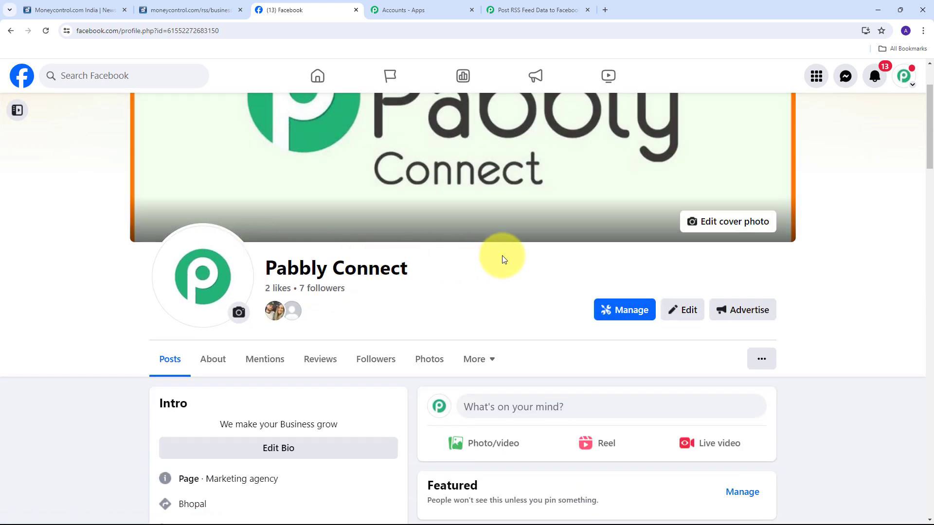
pyautogui.scroll(-3, 477, 245)
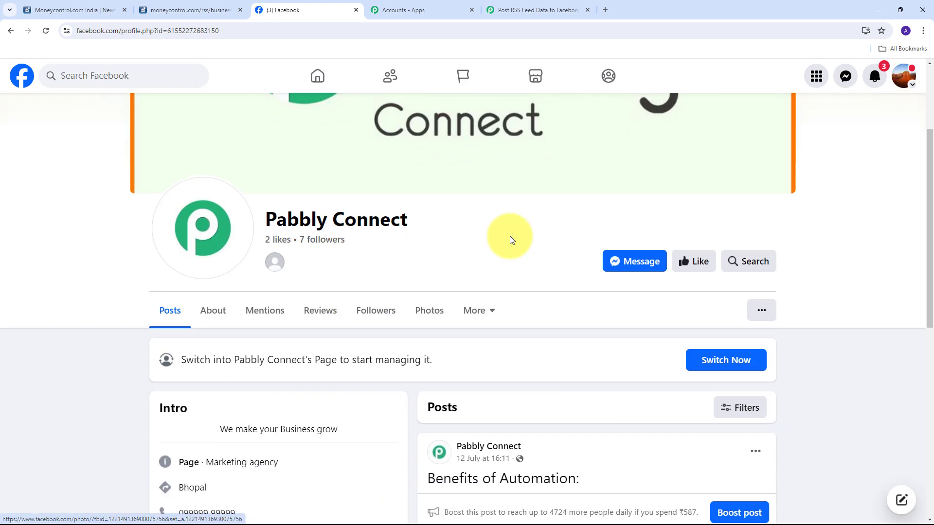
pyautogui.scroll(-1, 486, 253)
pyautogui.scroll(4, 428, 282)
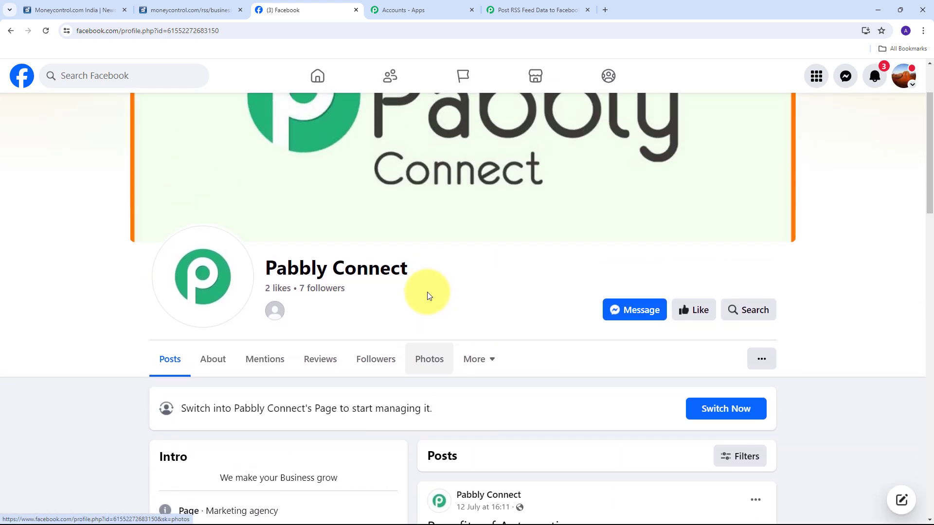
pyautogui.scroll(-2, 428, 312)
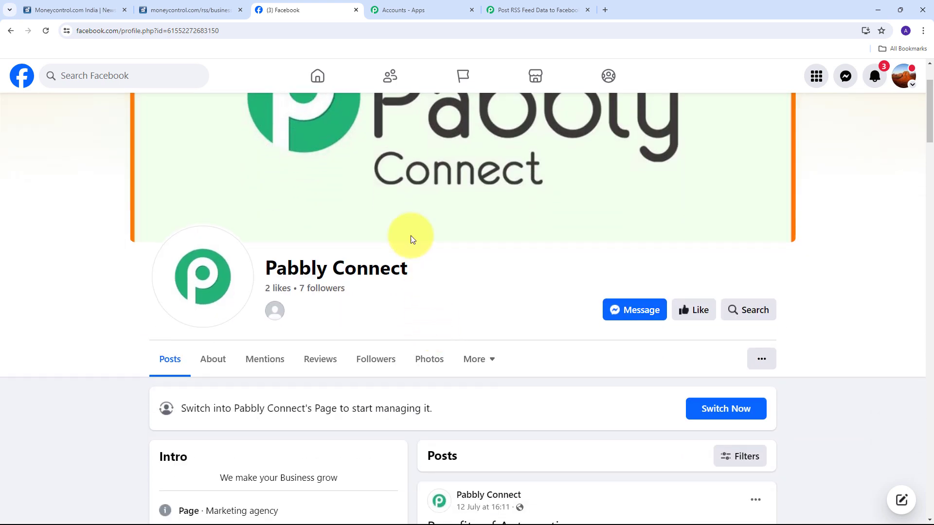
pyautogui.click(529, 9)
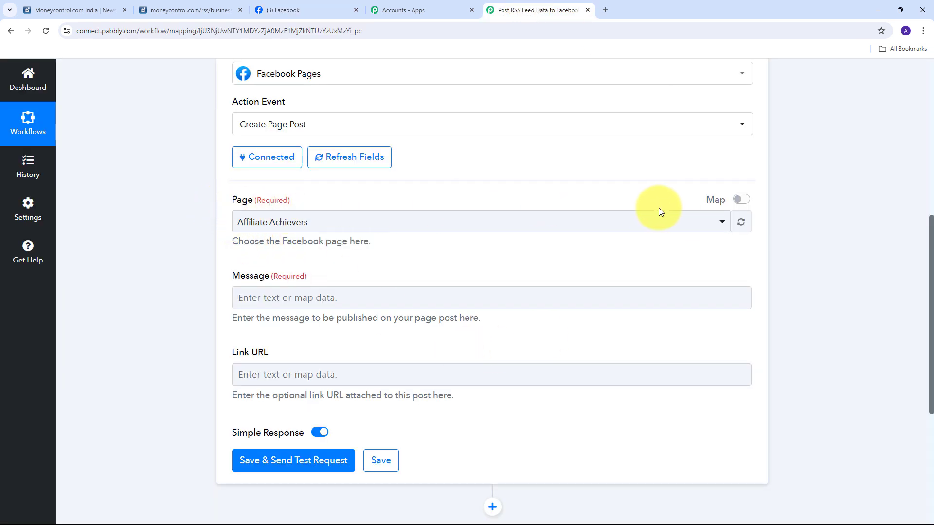
# Choose Pabbly Connect as the Facebook page the action posts to
pyautogui.click(617, 228)
pyautogui.scroll(-5, 349, 320)
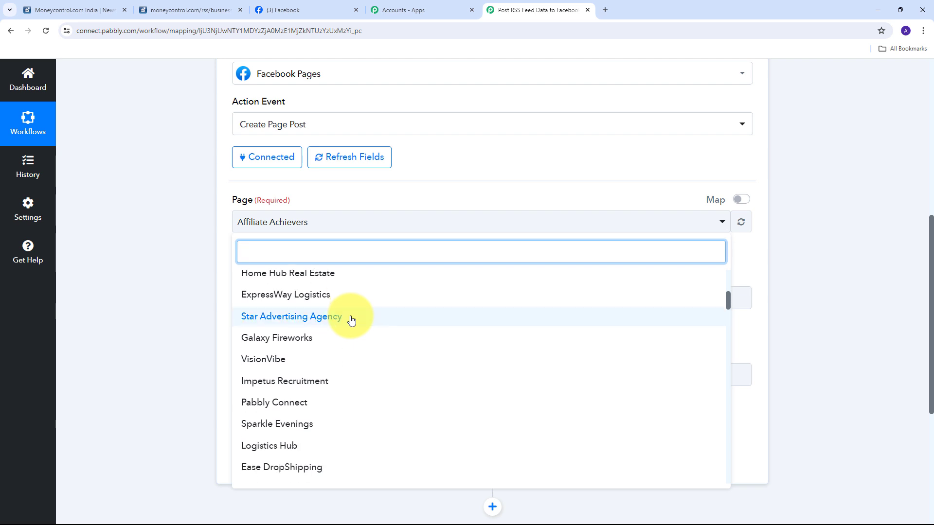
pyautogui.scroll(-1, 352, 321)
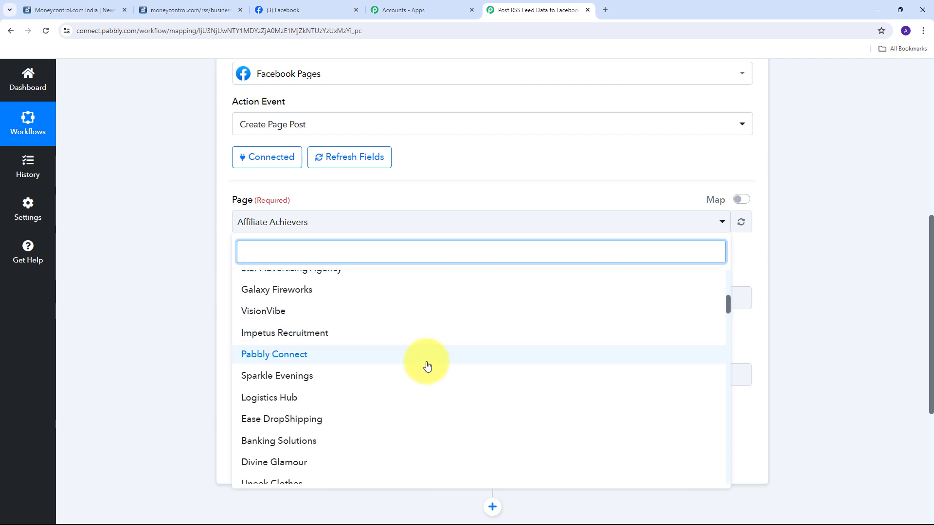
pyautogui.click(304, 359)
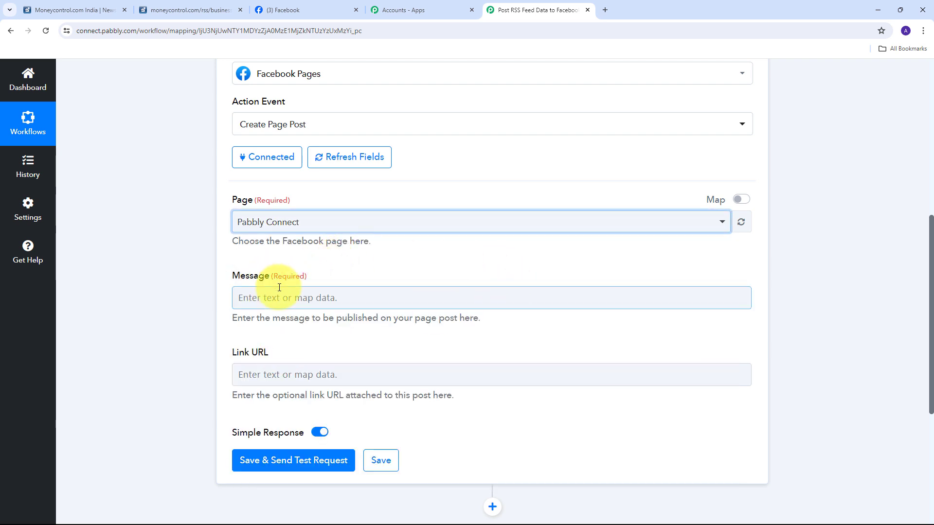
# Write the post message: "🚀 Stay Updated with Latest News! 🚀" above a "Hey everyone!" paragraph inviting readers to follow for latest updates, articles and special announcements
pyautogui.scroll(-1, 337, 280)
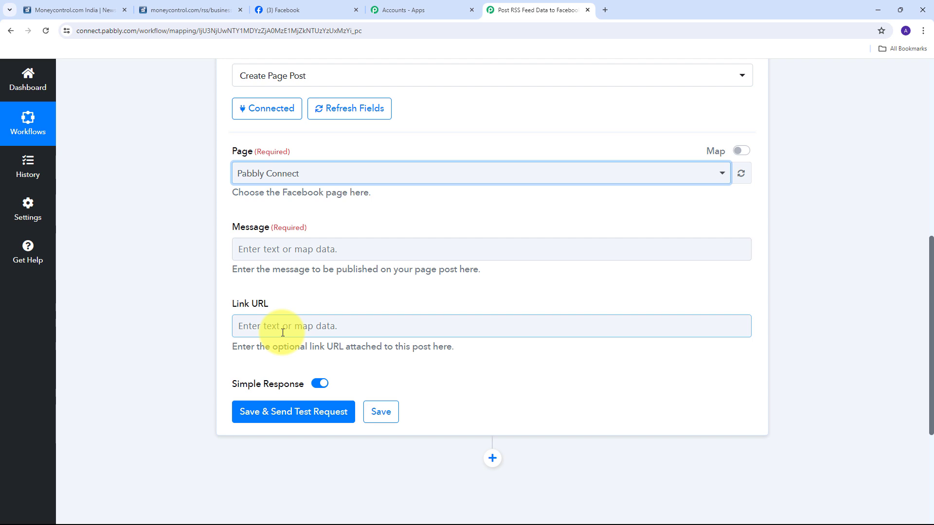
pyautogui.click(281, 253)
pyautogui.write("🚀 Stay Updated with Latest News! 🚀  Hey everyone! 🌟 We've got some exciting news for you! Stay in the loop with latest updates, articles, and special announcements by following this page.📢")
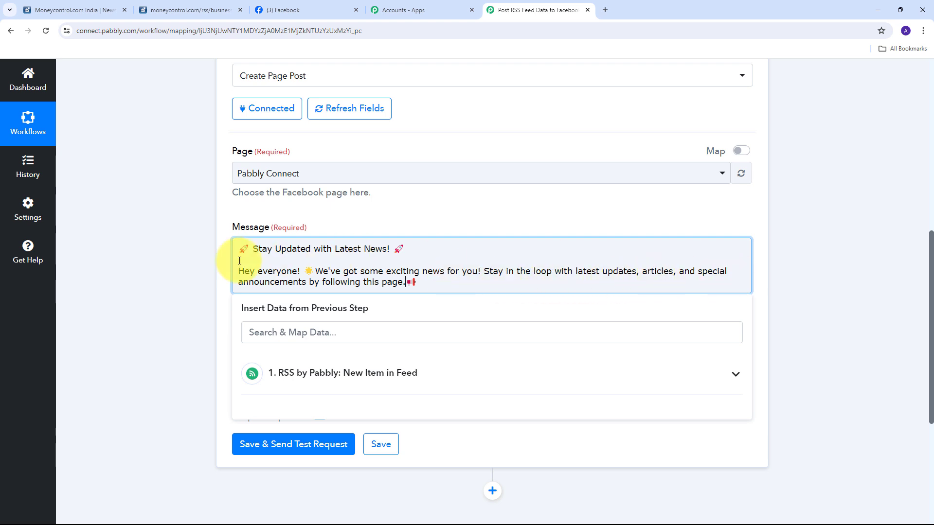
# Add a blank line below the message text and map the RSS trigger's Title value beneath it
pyautogui.click(428, 282)
pyautogui.press('Return')
pyautogui.press('Return')
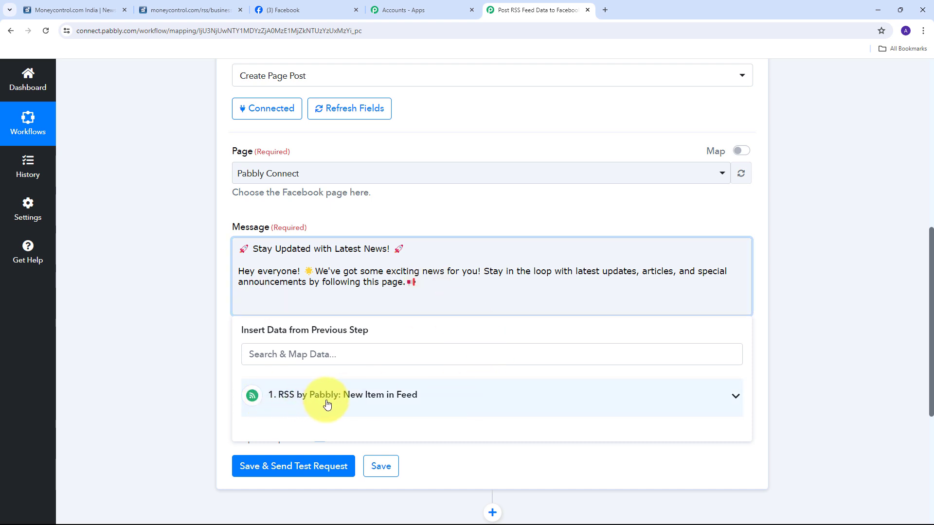
pyautogui.click(473, 398)
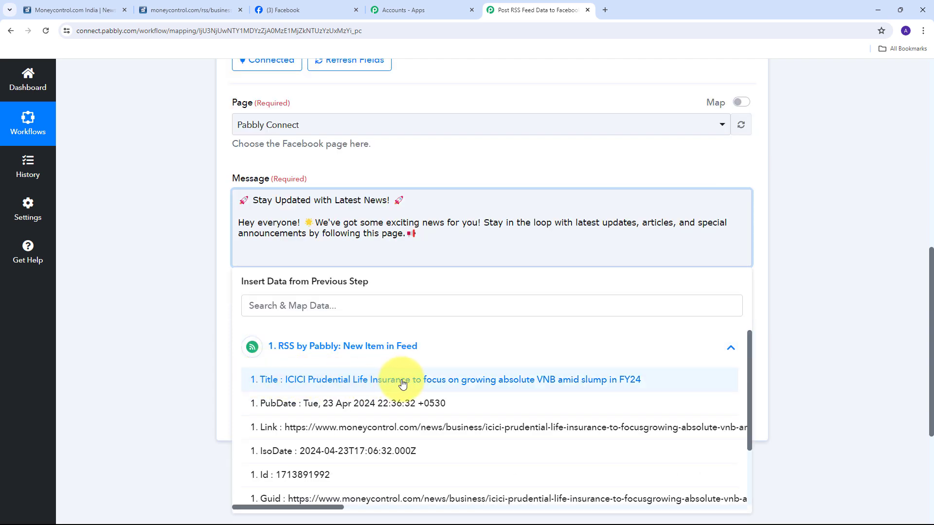
pyautogui.click(442, 383)
pyautogui.click(168, 259)
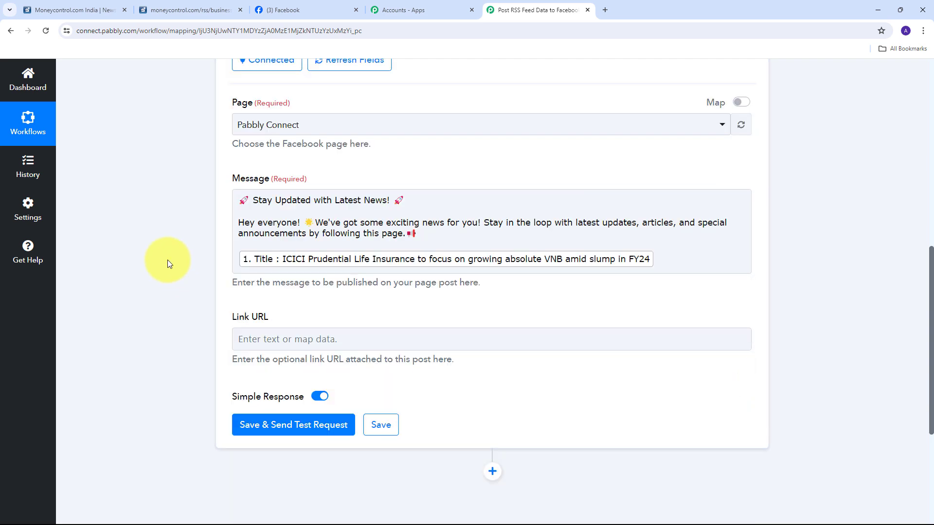
# Map the RSS trigger's Link value into the post's Link URL
pyautogui.scroll(-1, 232, 282)
pyautogui.click(269, 293)
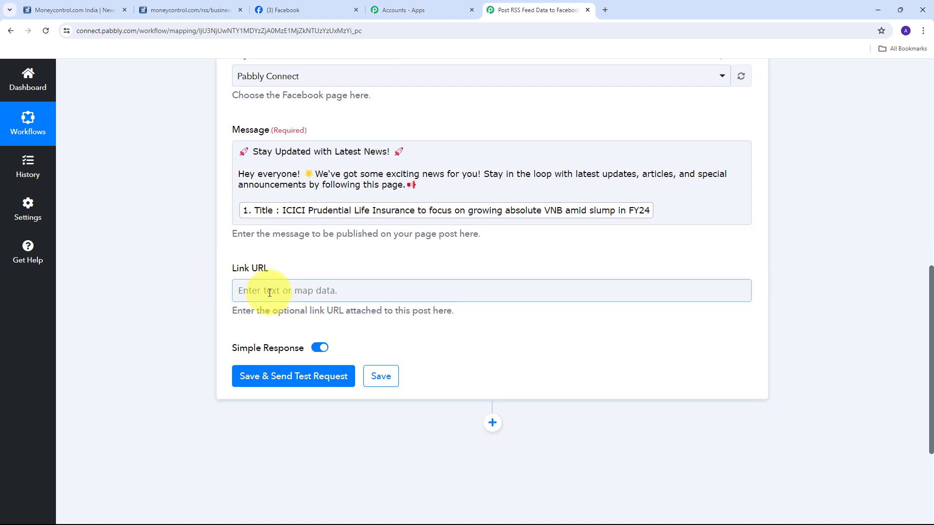
pyautogui.click(294, 290)
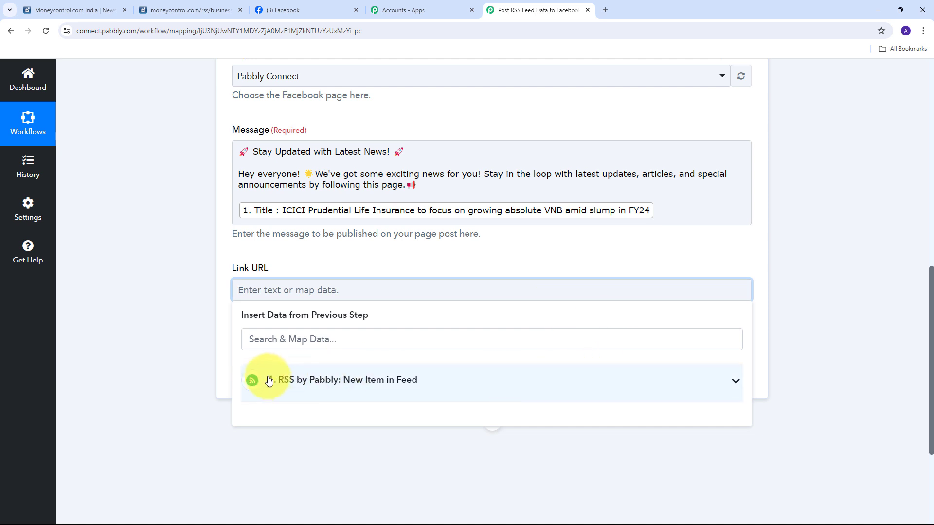
pyautogui.click(563, 384)
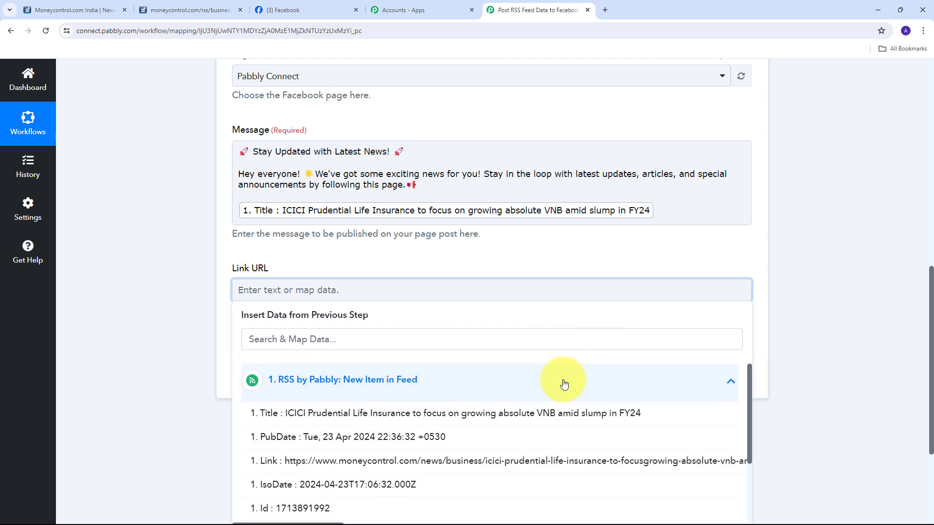
pyautogui.scroll(-1, 358, 413)
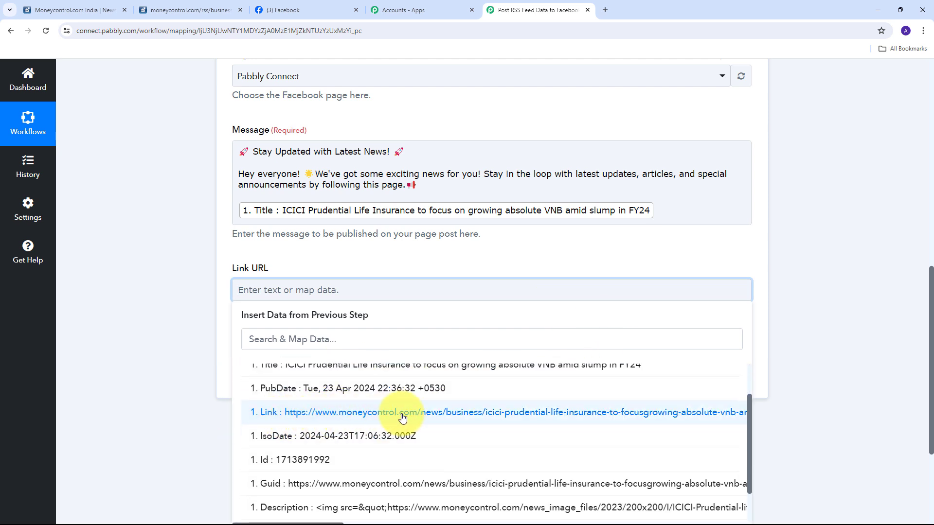
pyautogui.click(388, 417)
pyautogui.click(163, 313)
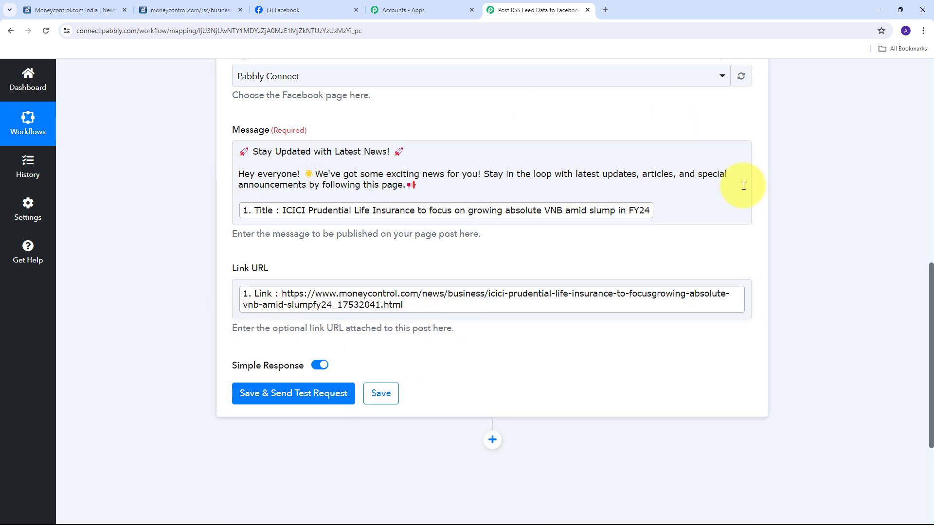
# Check the filled-in post fields, save the action with a test request, and look over the response received
pyautogui.scroll(1, 167, 174)
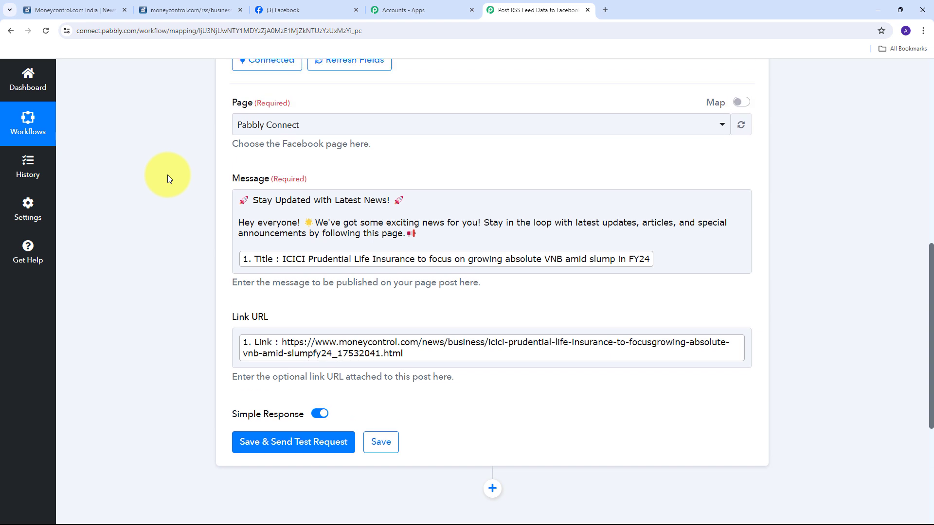
pyautogui.scroll(-1, 193, 234)
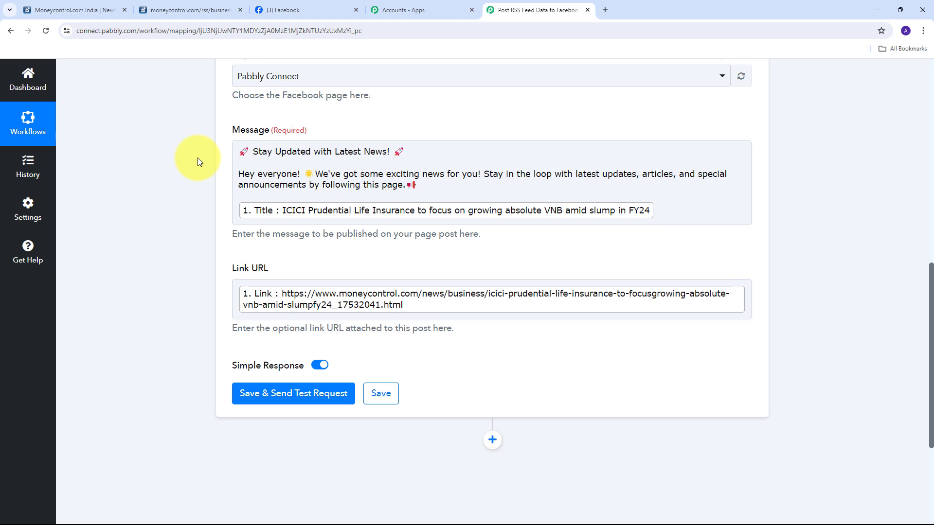
pyautogui.scroll(-2, 198, 157)
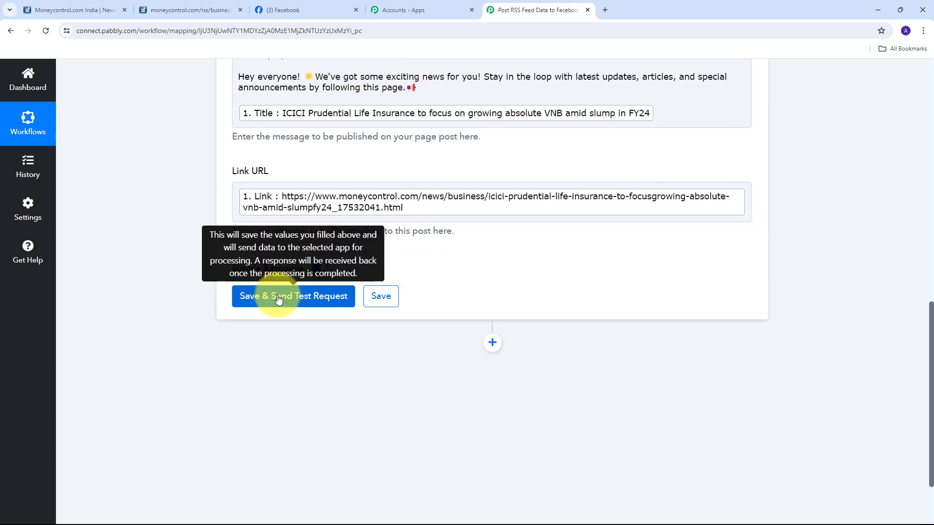
pyautogui.click(305, 302)
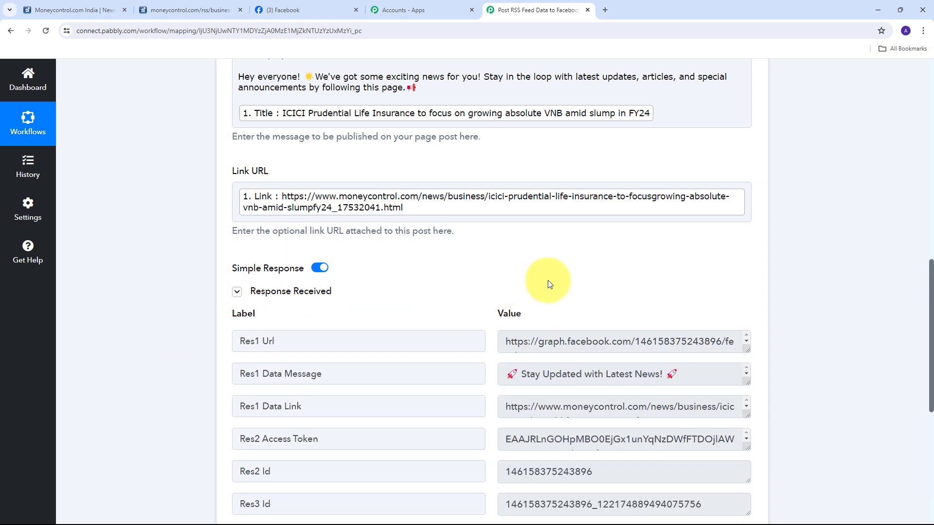
pyautogui.scroll(-2, 608, 270)
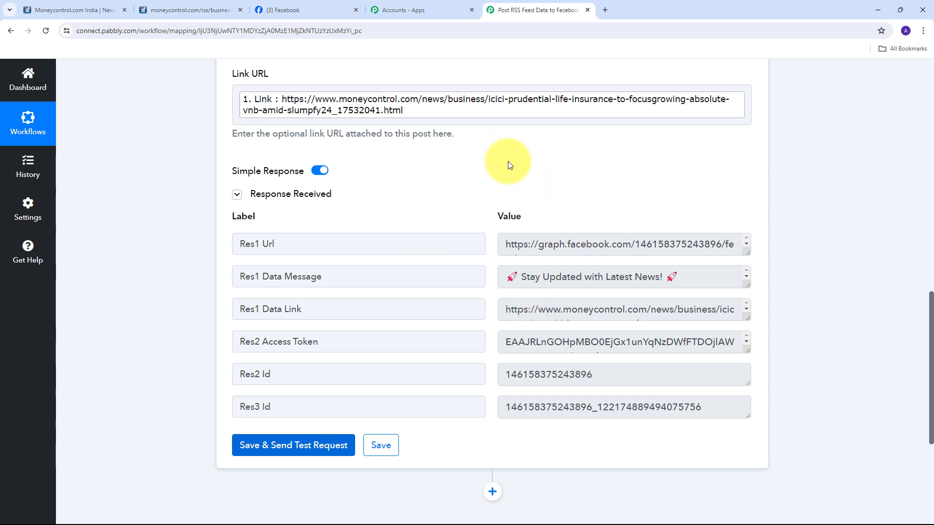
# Reload the Pabbly Connect page on Facebook and examine the newest post's message, title and link preview
pyautogui.click(293, 11)
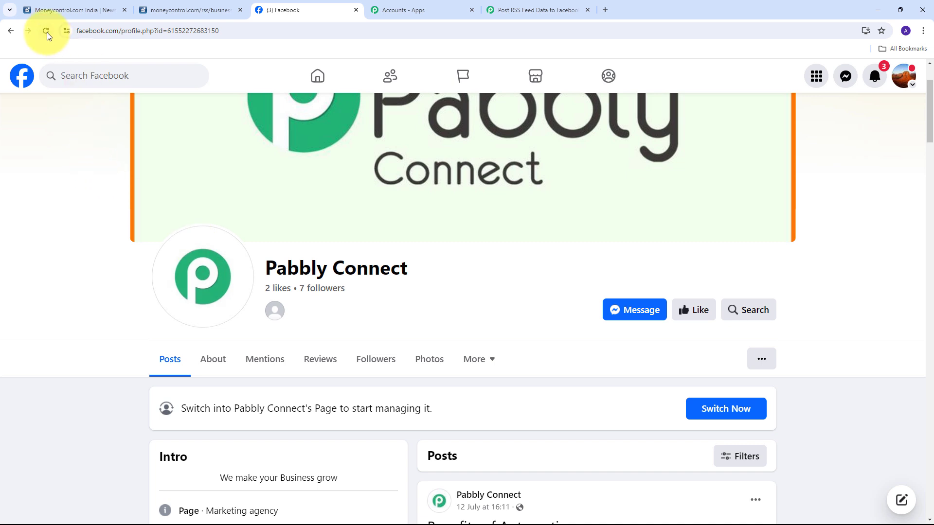
pyautogui.click(46, 32)
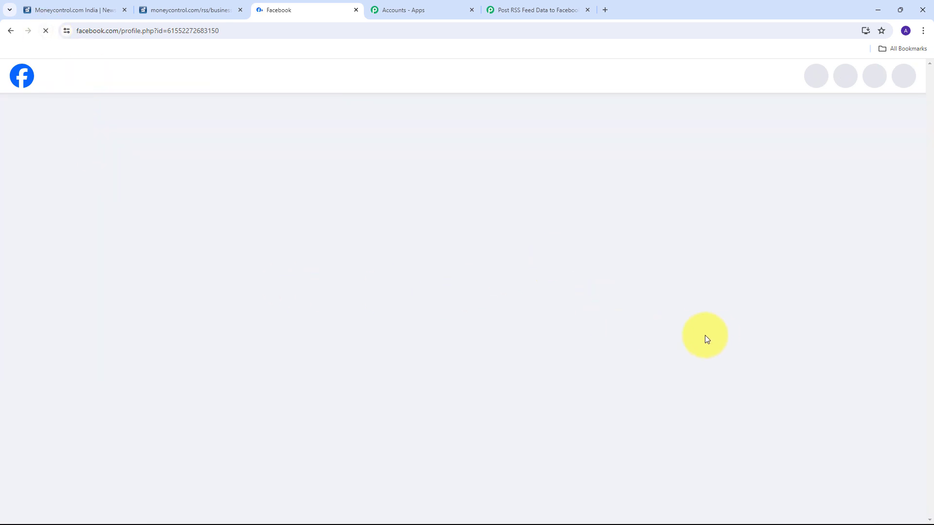
pyautogui.scroll(-5, 827, 215)
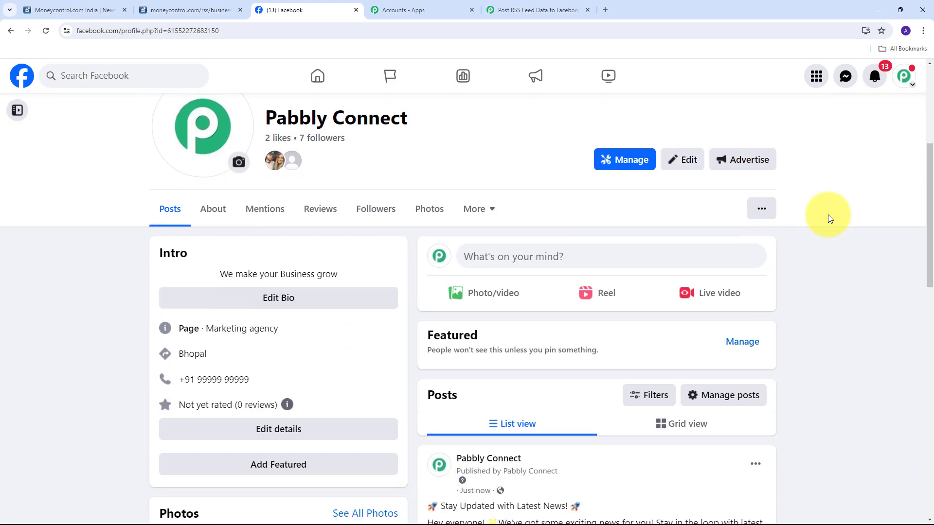
pyautogui.scroll(-6, 828, 215)
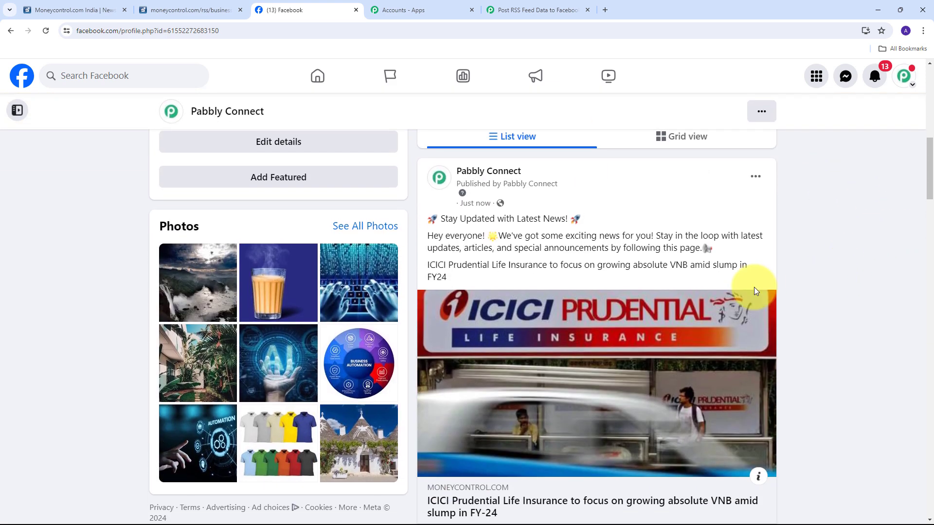
pyautogui.scroll(-3, 509, 273)
pyautogui.scroll(4, 497, 271)
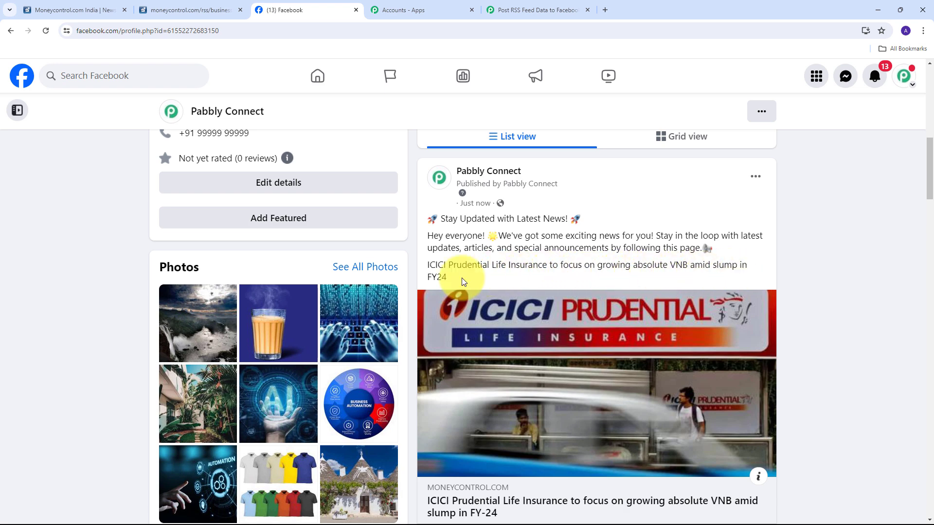
pyautogui.scroll(-1, 560, 245)
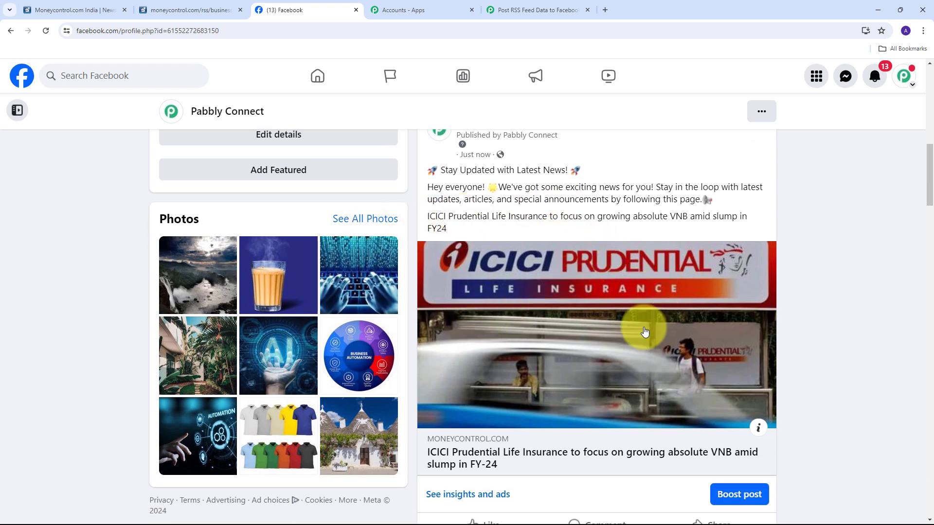
# Open the Moneycontrol article linked in the new post and read through it
pyautogui.click(463, 461)
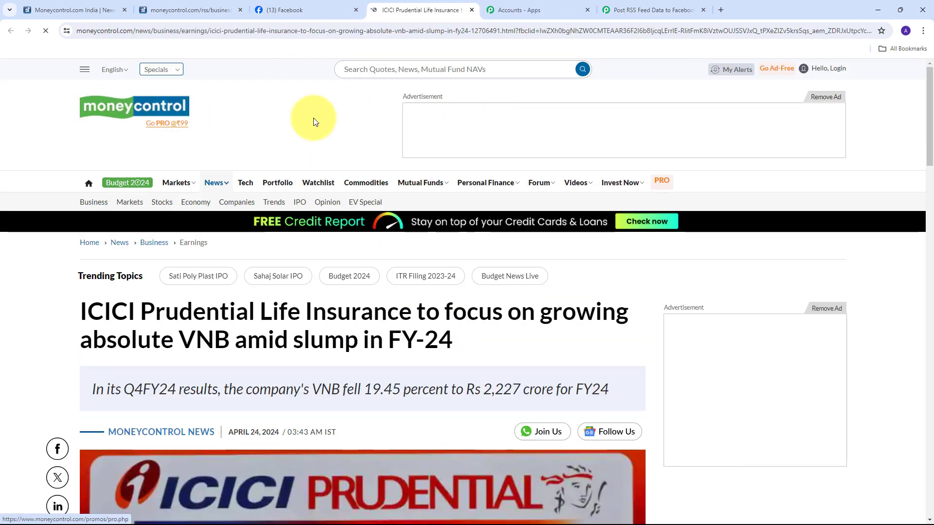
pyautogui.scroll(-1, 313, 121)
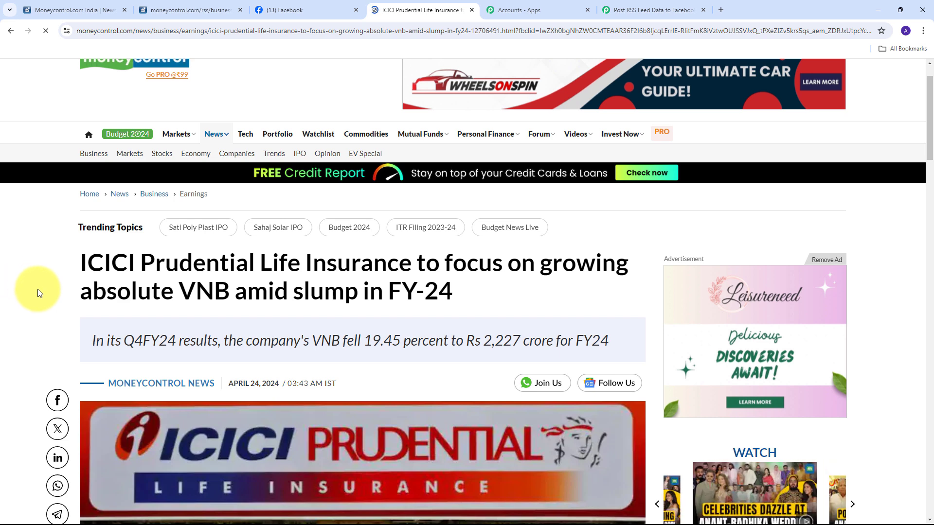
pyautogui.scroll(-2, 126, 285)
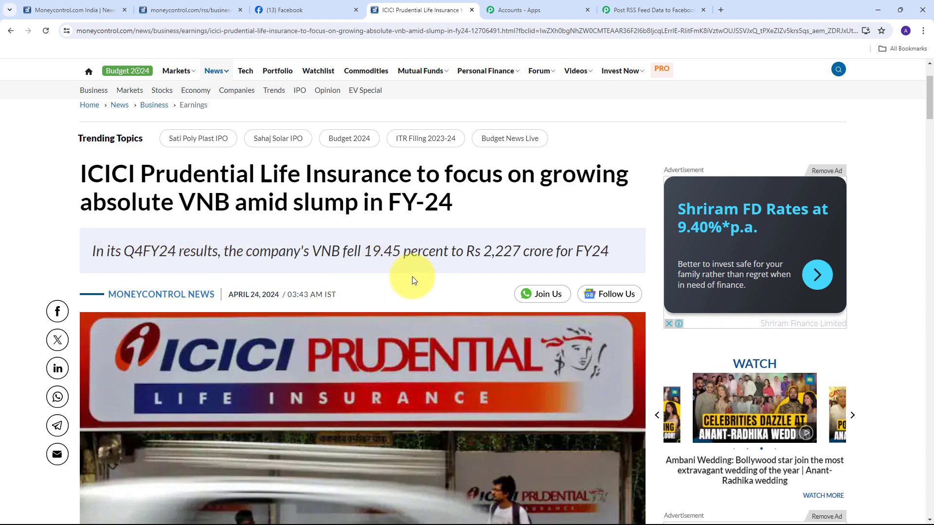
pyautogui.scroll(-12, 412, 276)
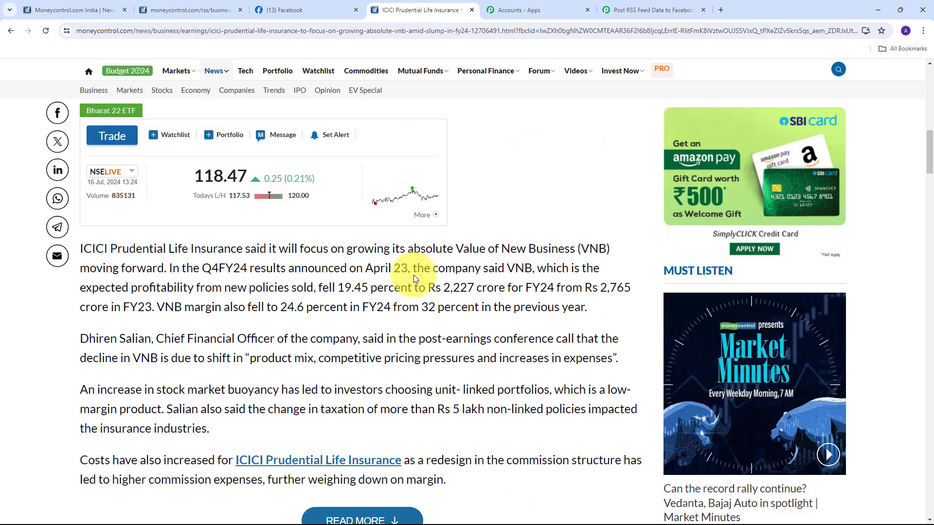
pyautogui.scroll(-3, 413, 276)
pyautogui.scroll(20, 413, 272)
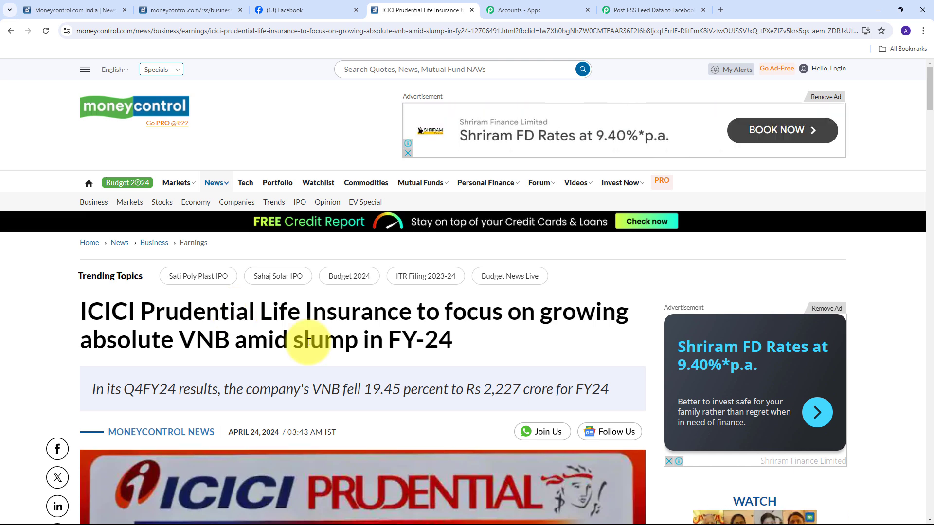
# Return to the Facebook page and compare the post's text and link preview with the article
pyautogui.click(291, 3)
pyautogui.scroll(1, 552, 223)
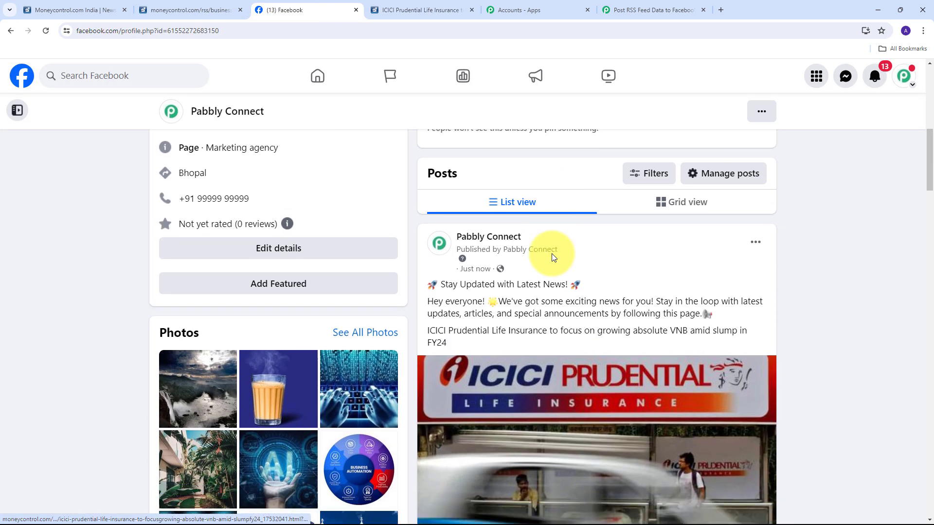
pyautogui.scroll(-1, 552, 253)
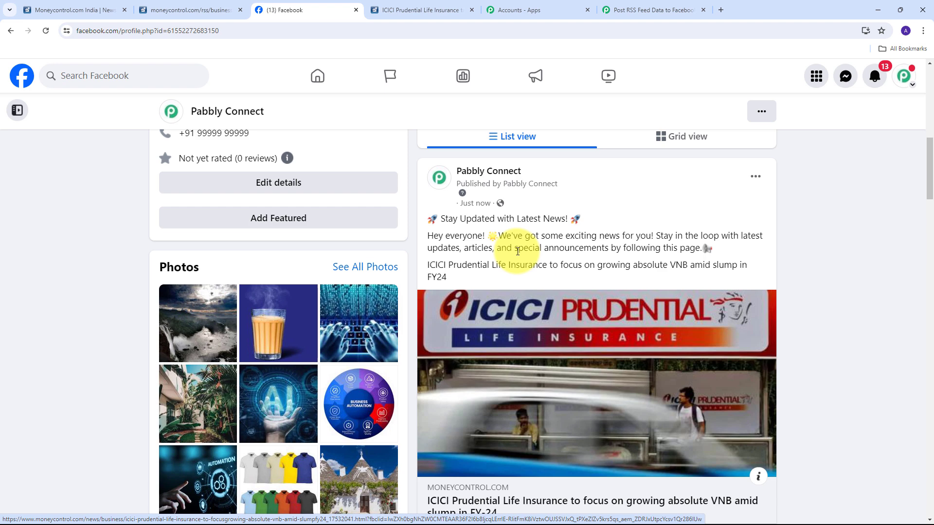
pyautogui.scroll(-1, 799, 231)
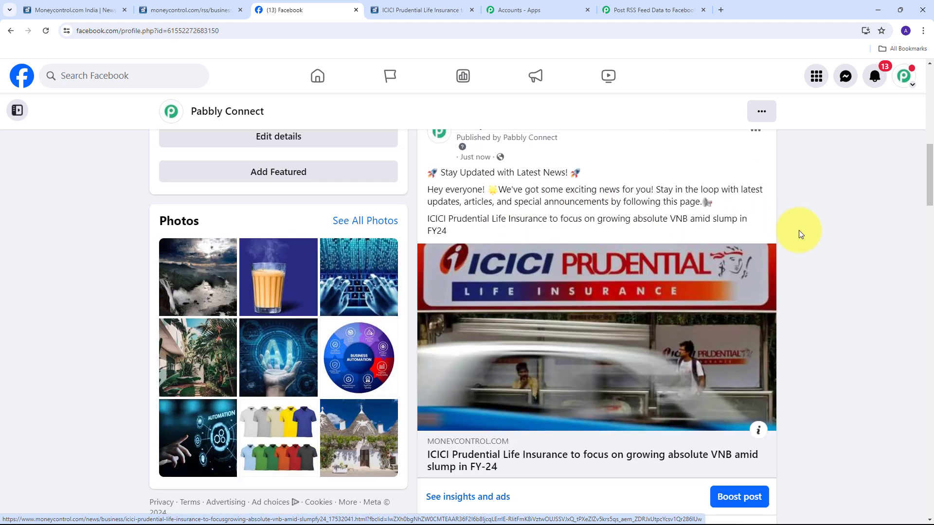
pyautogui.scroll(1, 800, 234)
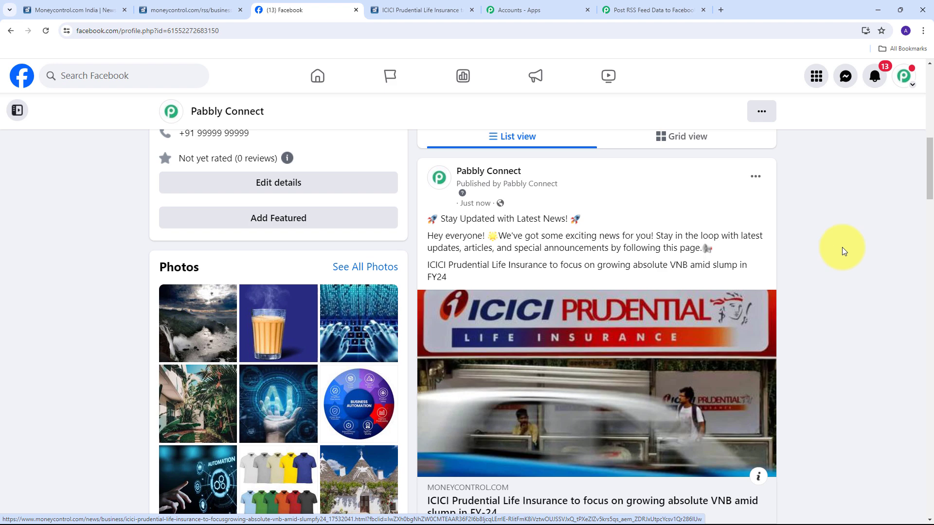
pyautogui.scroll(1, 842, 247)
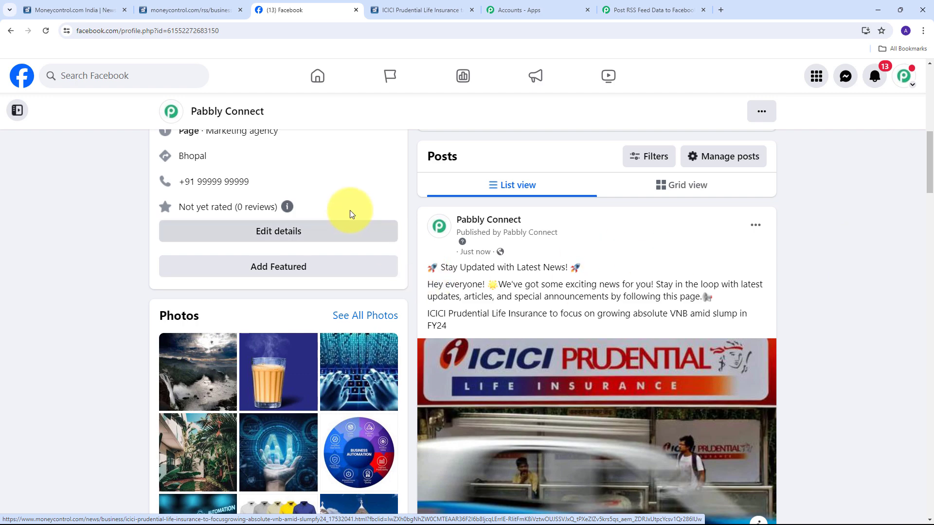
# Switch back to the Pabbly workflow, collapse the Facebook Pages action and review the trigger and action overview
pyautogui.click(651, 10)
pyautogui.scroll(7, 628, 273)
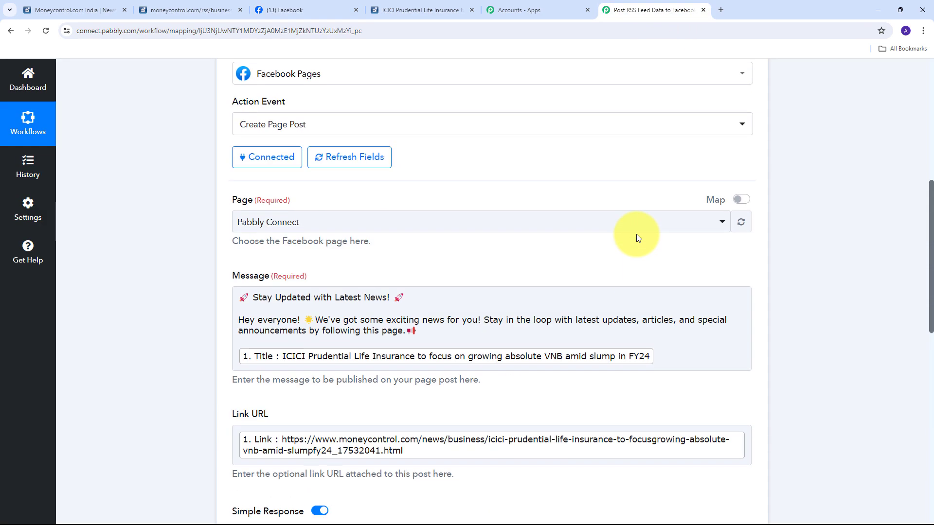
pyautogui.scroll(4, 656, 234)
pyautogui.click(747, 192)
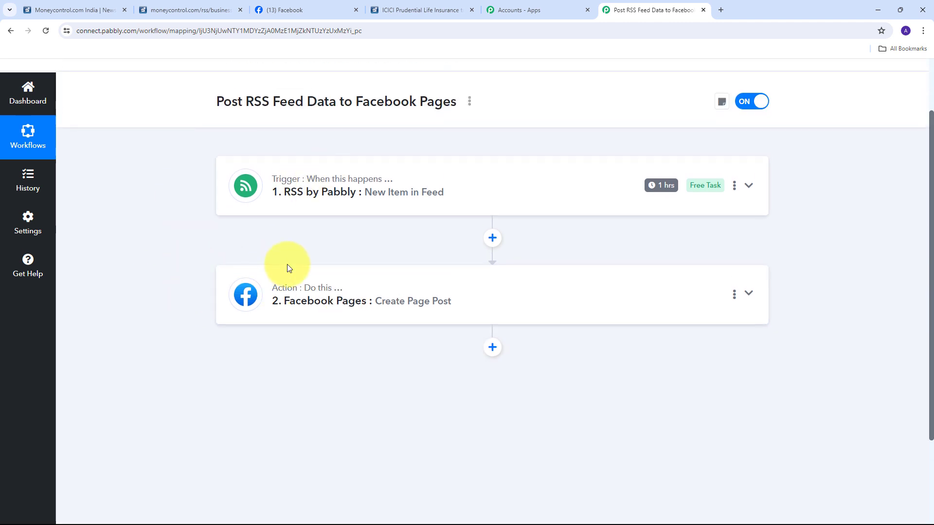
pyautogui.scroll(1, 244, 264)
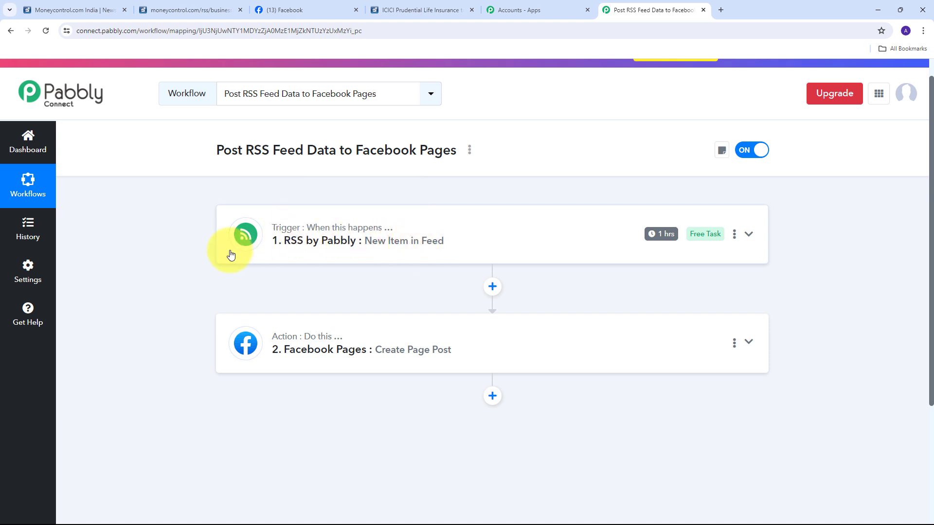
pyautogui.scroll(-1, 208, 240)
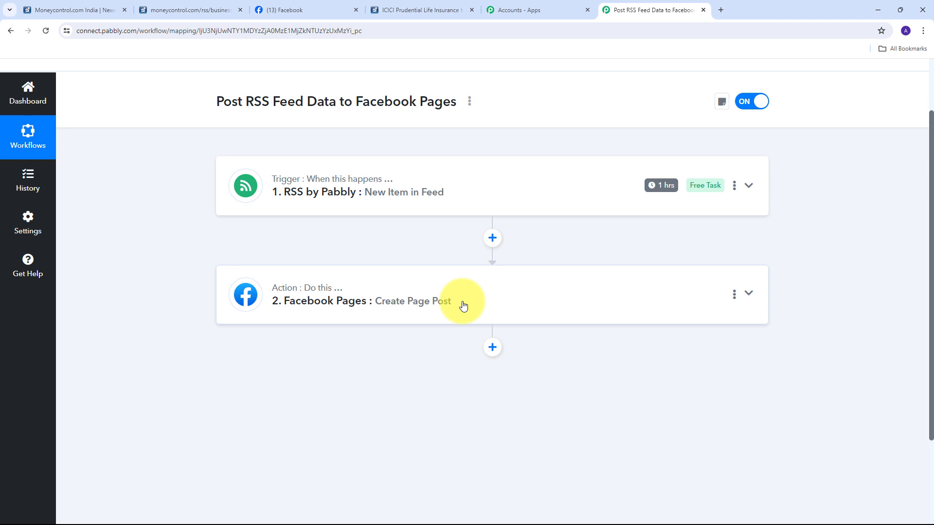
pyautogui.scroll(2, 463, 306)
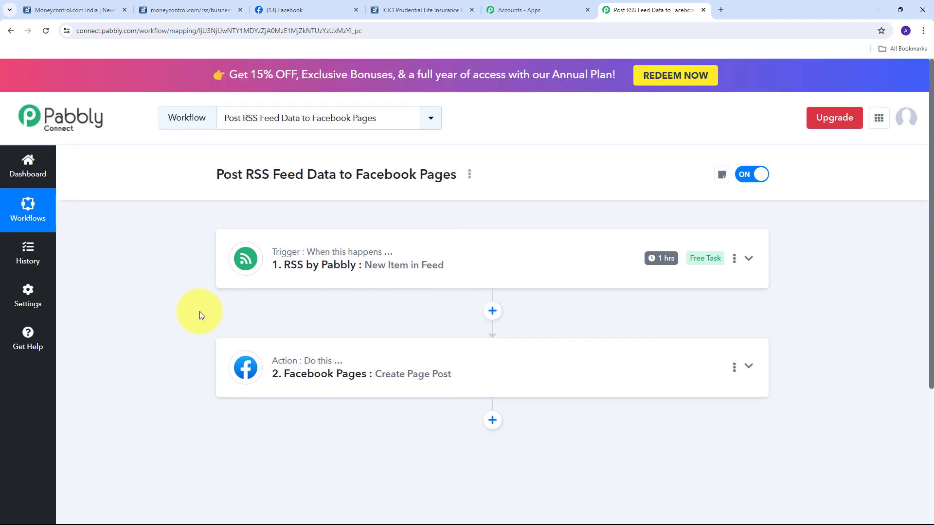